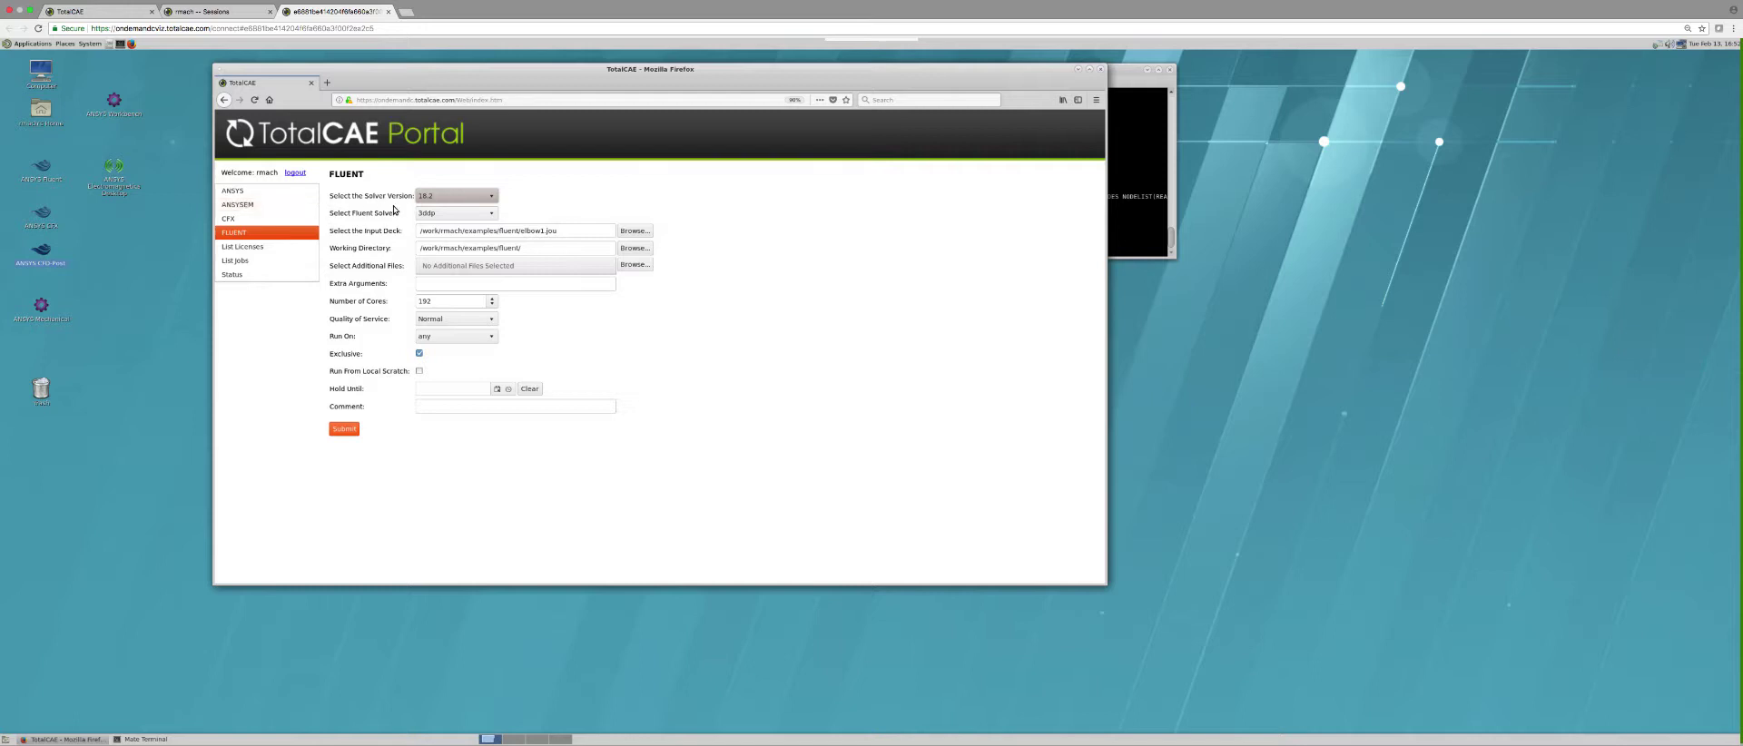
Step: Keep solver version 18.2 and 3ddp, verify the input deck, and submit the Fluent elbow1 job
click(491, 198)
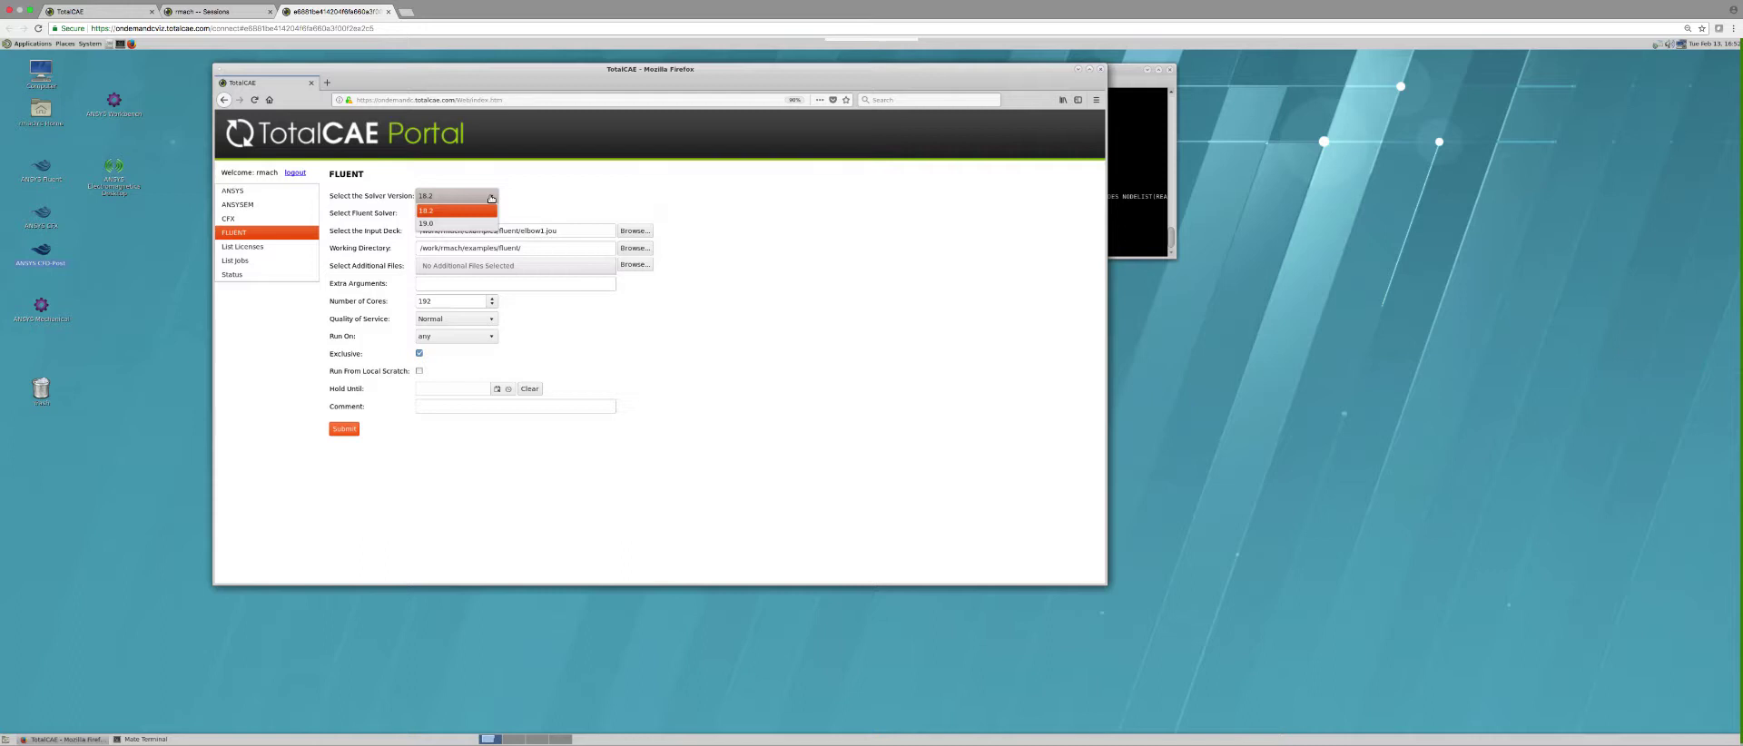
click(439, 216)
click(454, 213)
click(450, 212)
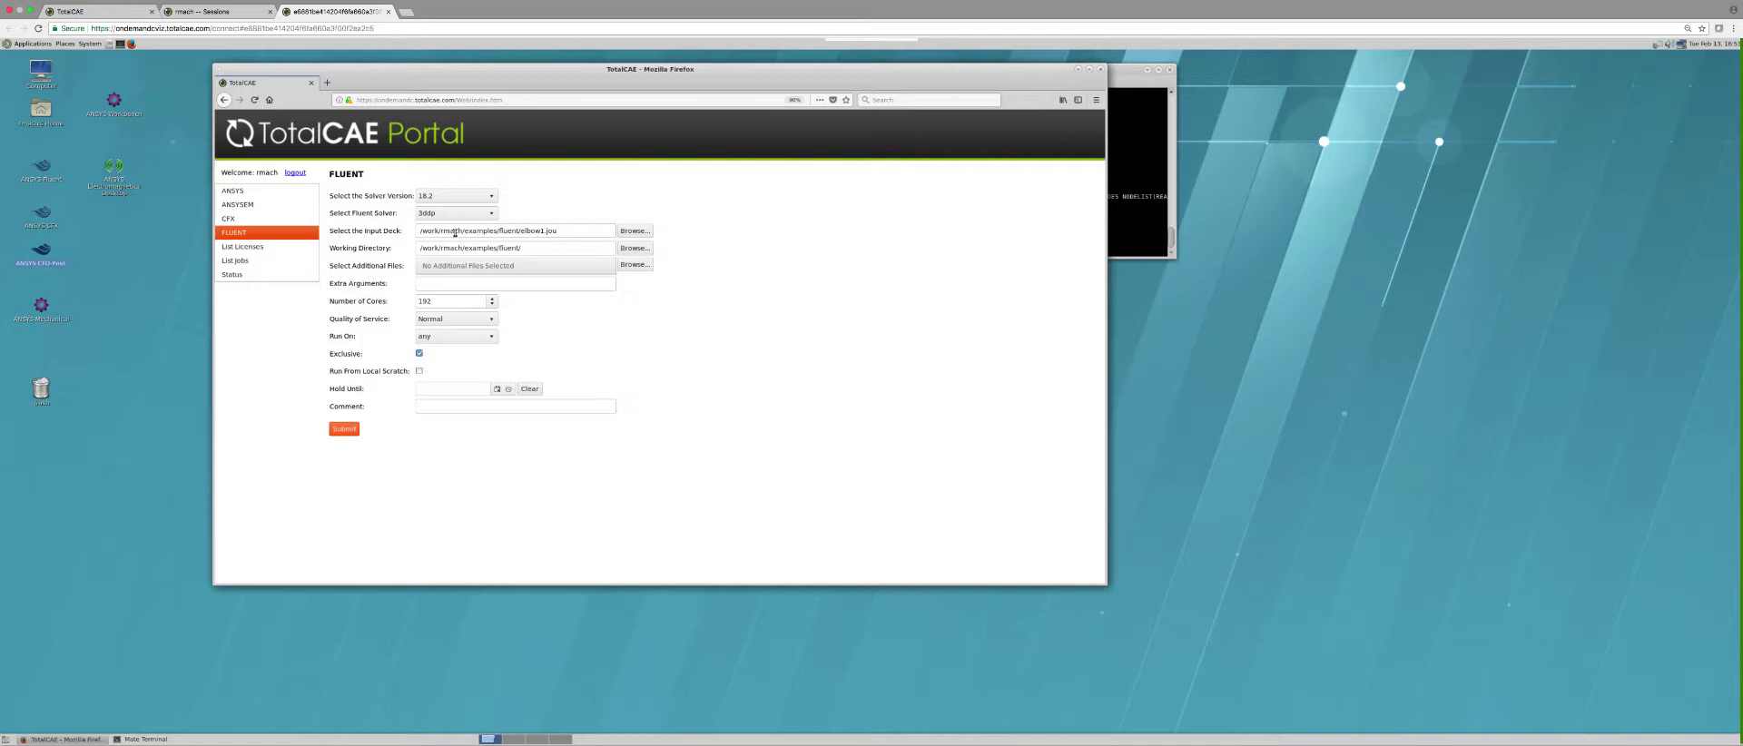
click(634, 232)
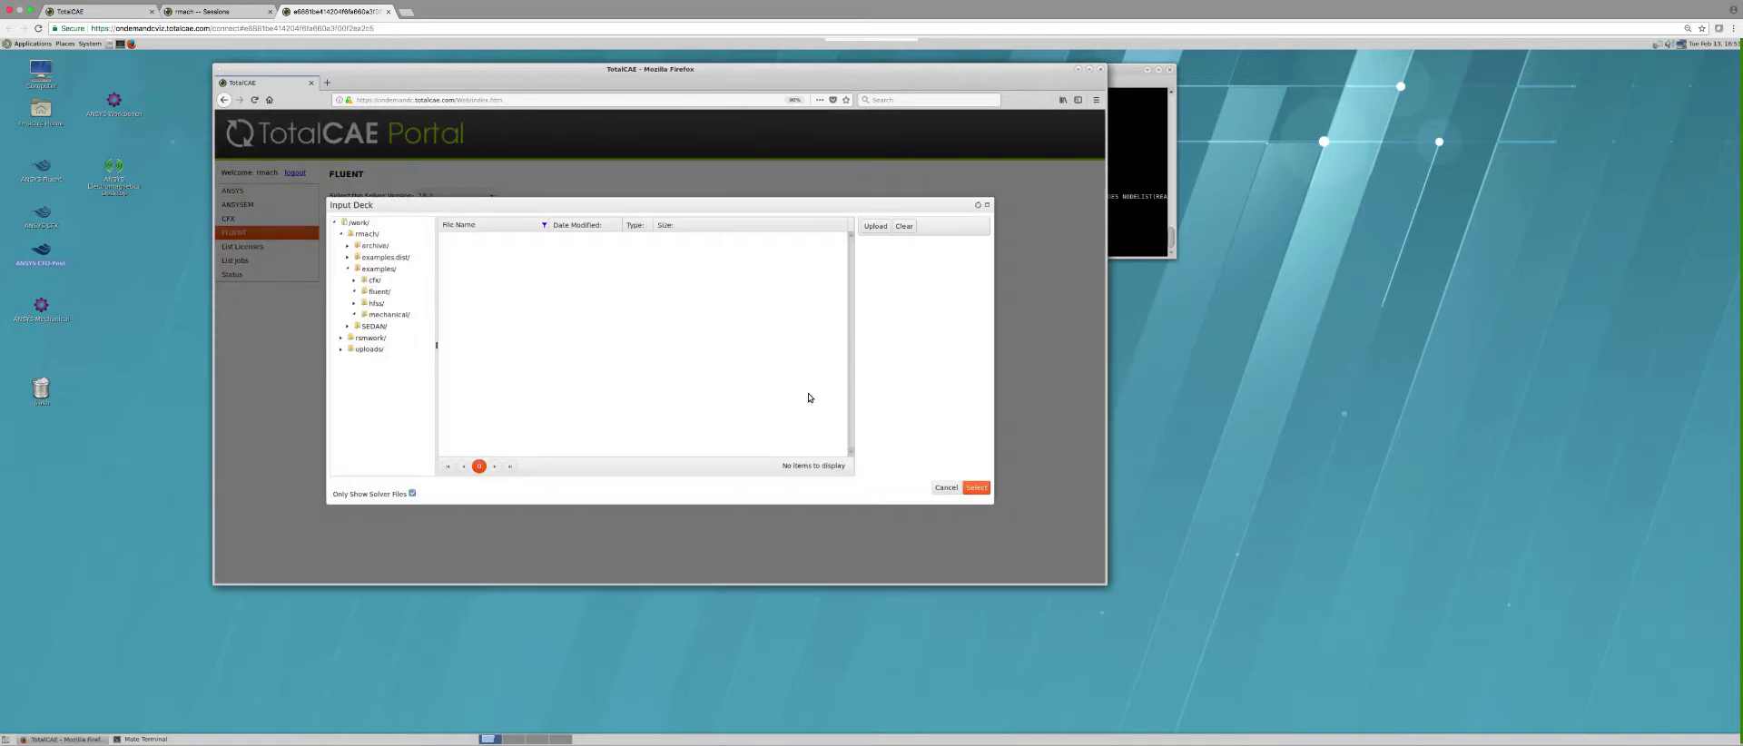
click(945, 487)
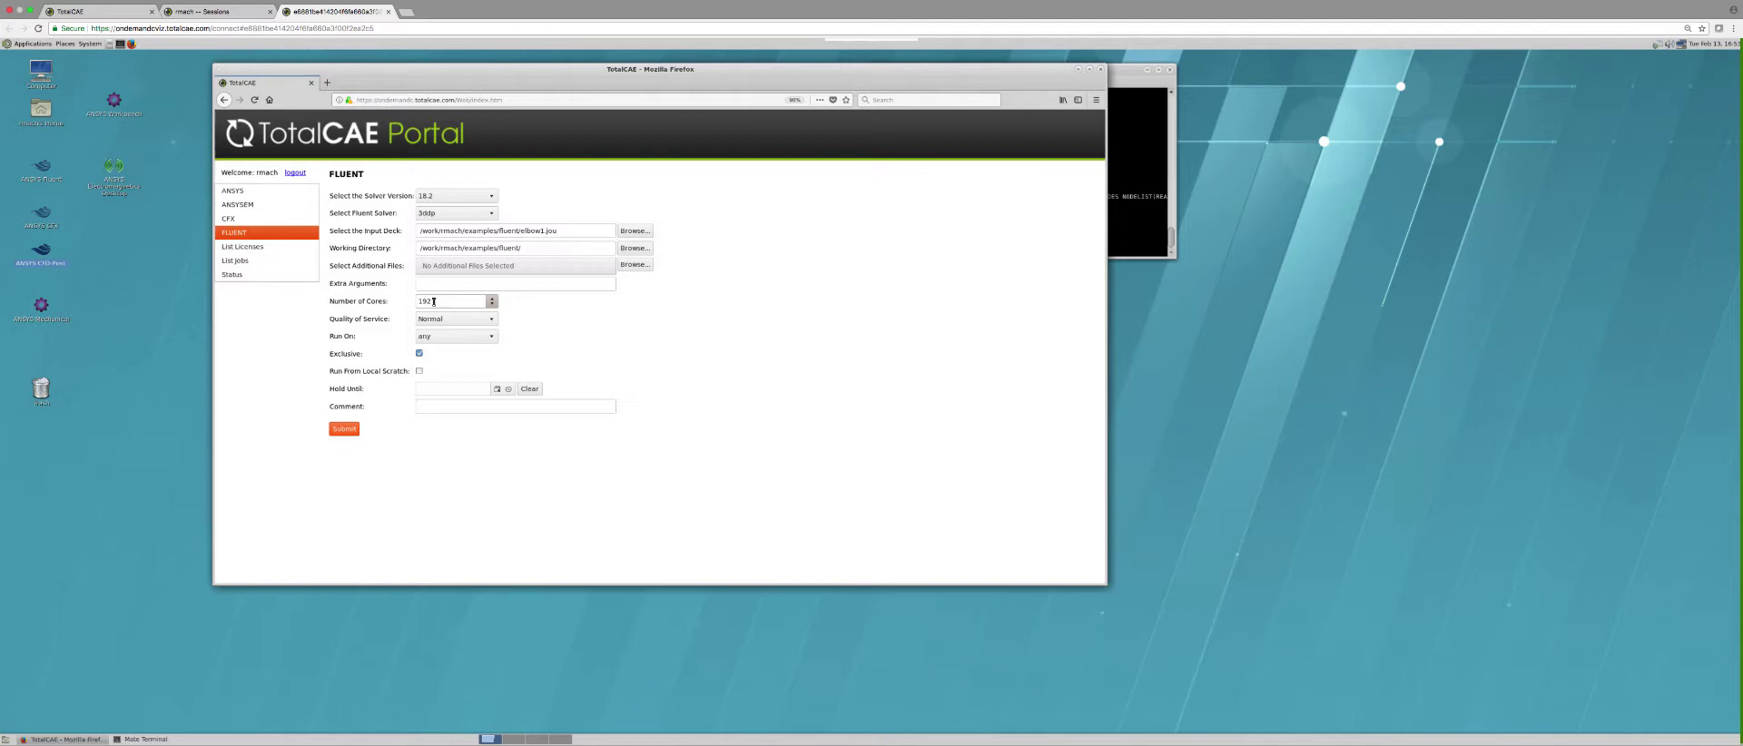
click(353, 429)
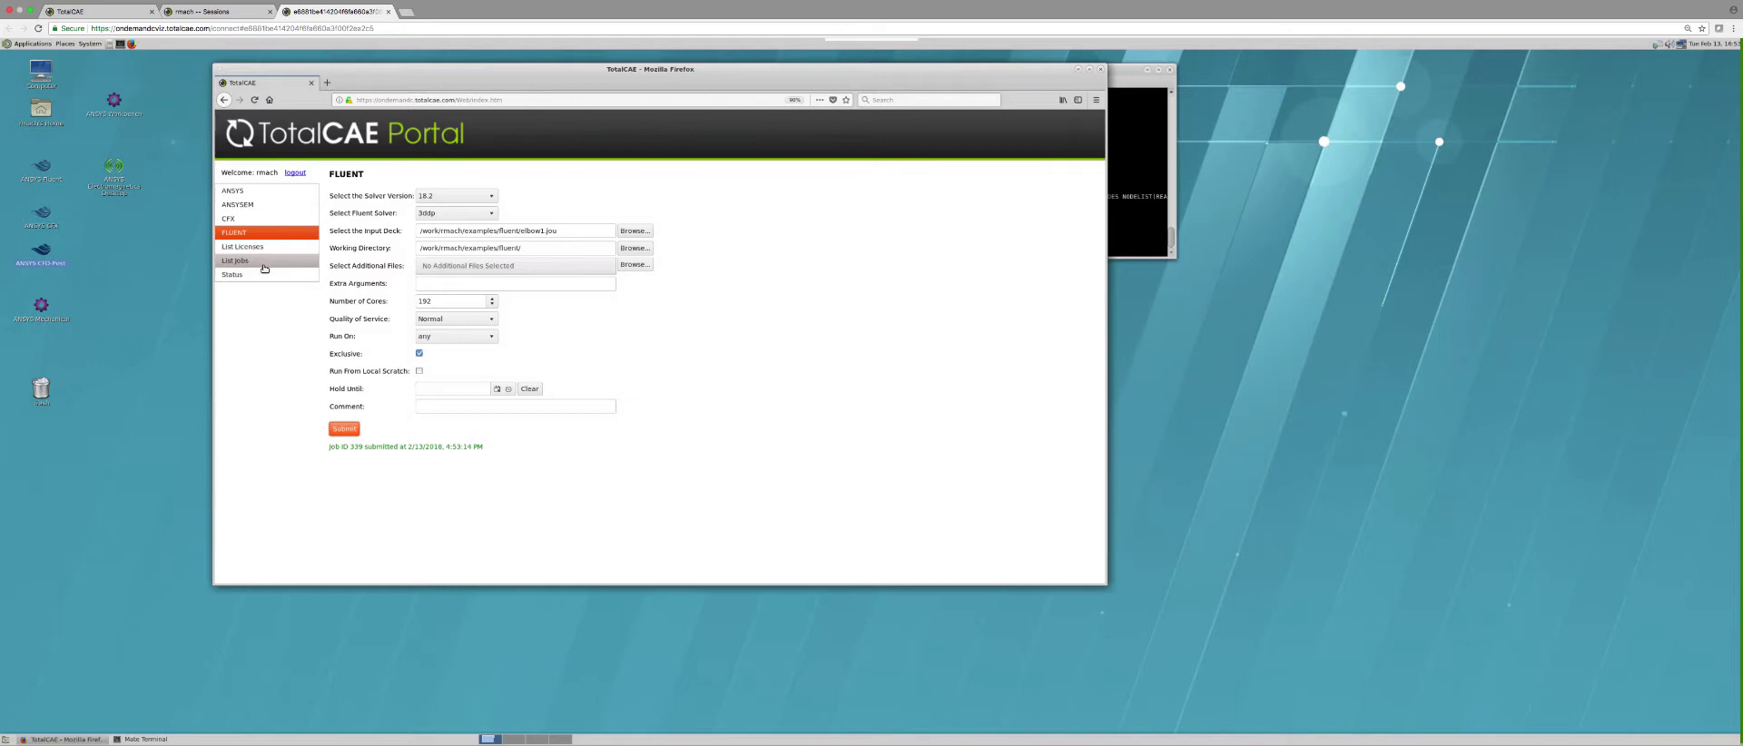
Step: Expand job 339 in the jobs list, then view cluster status with 12 nodes and 192 CPUs
click(268, 261)
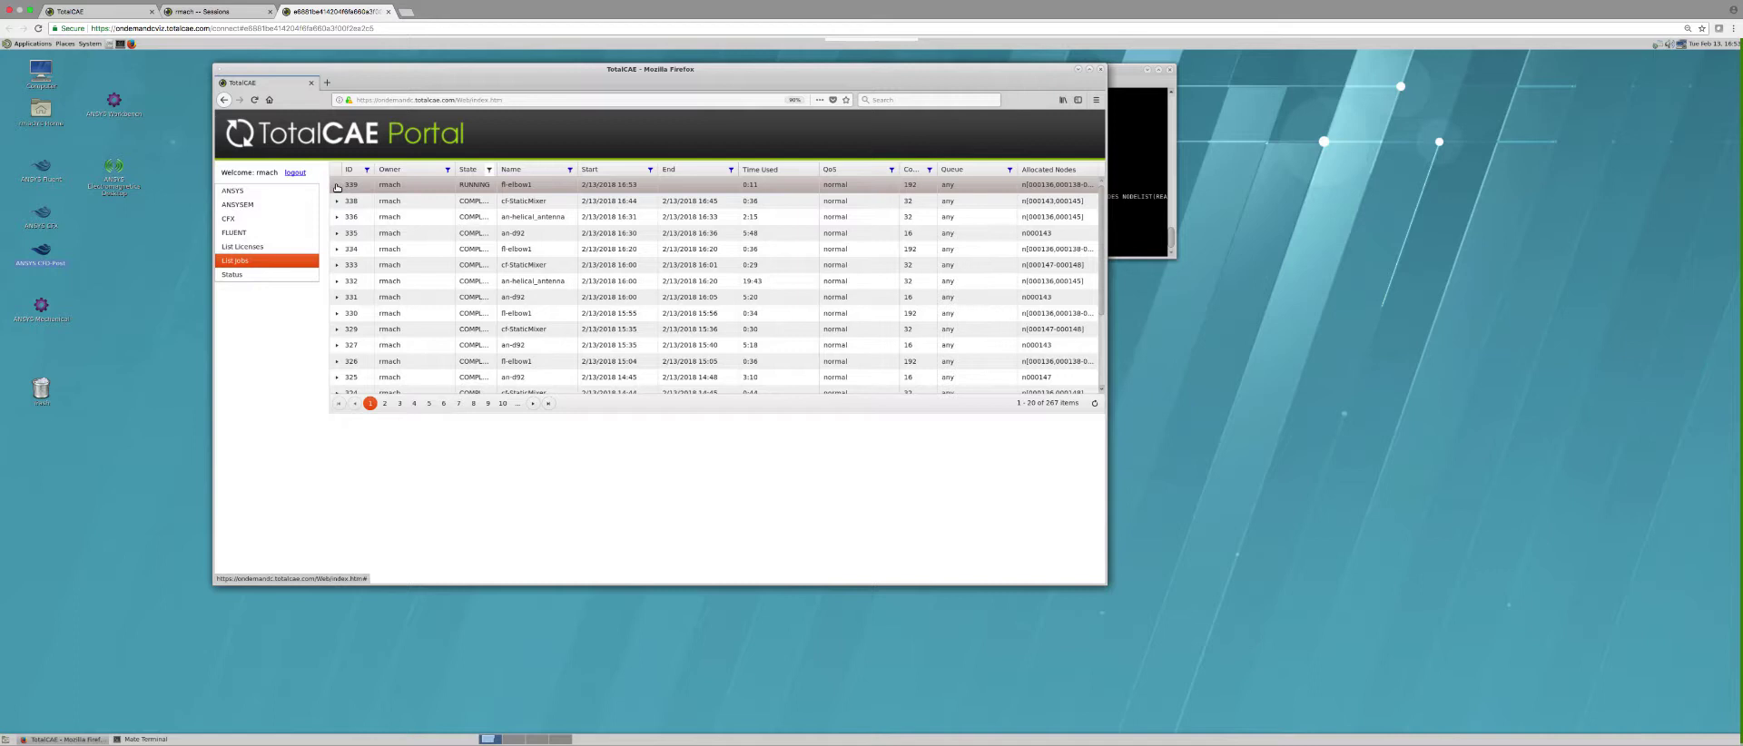
click(336, 186)
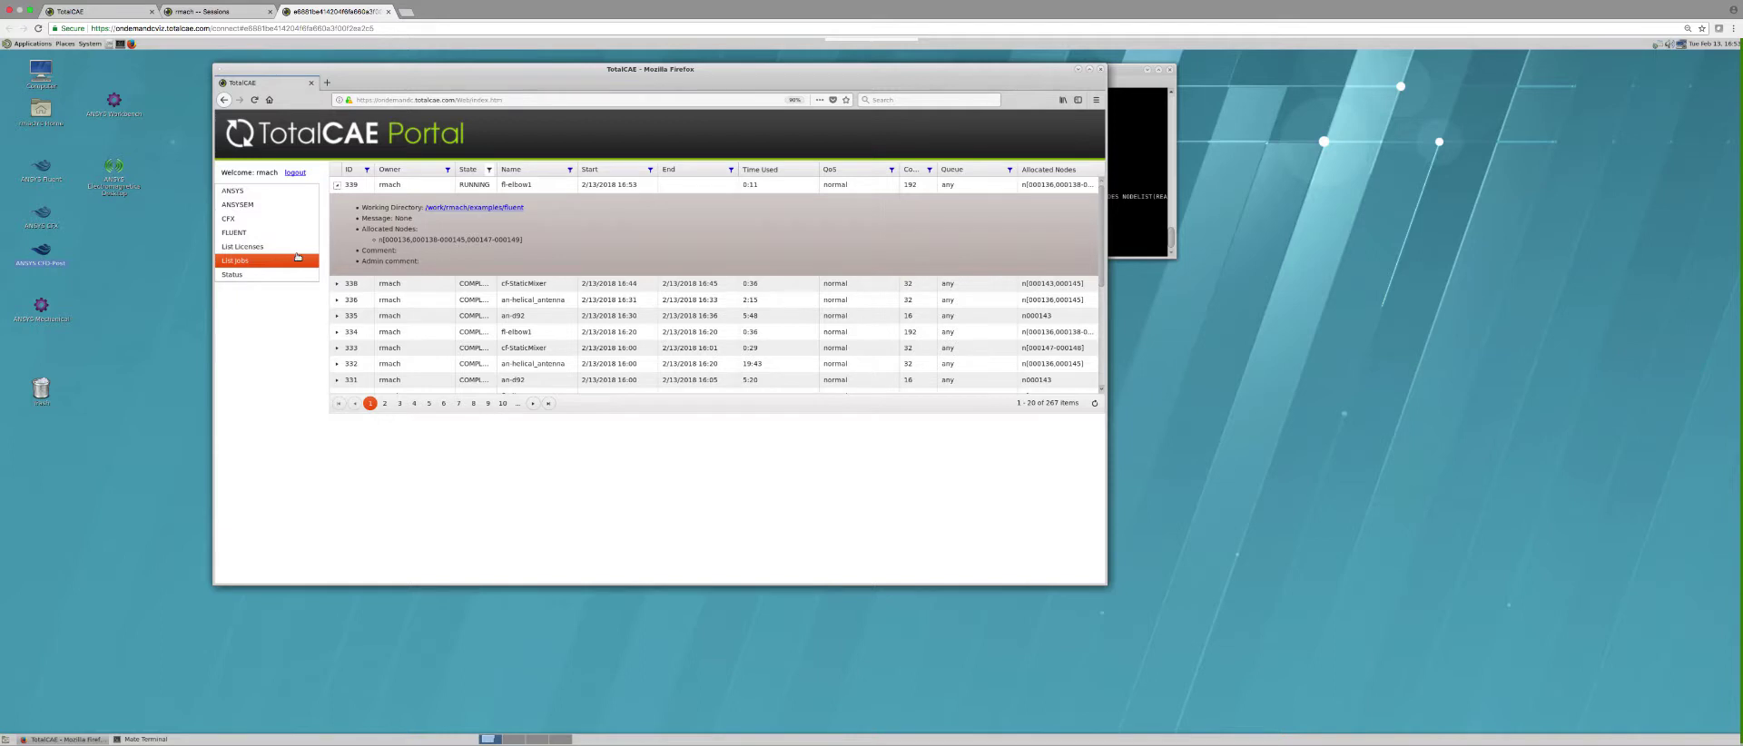
click(276, 275)
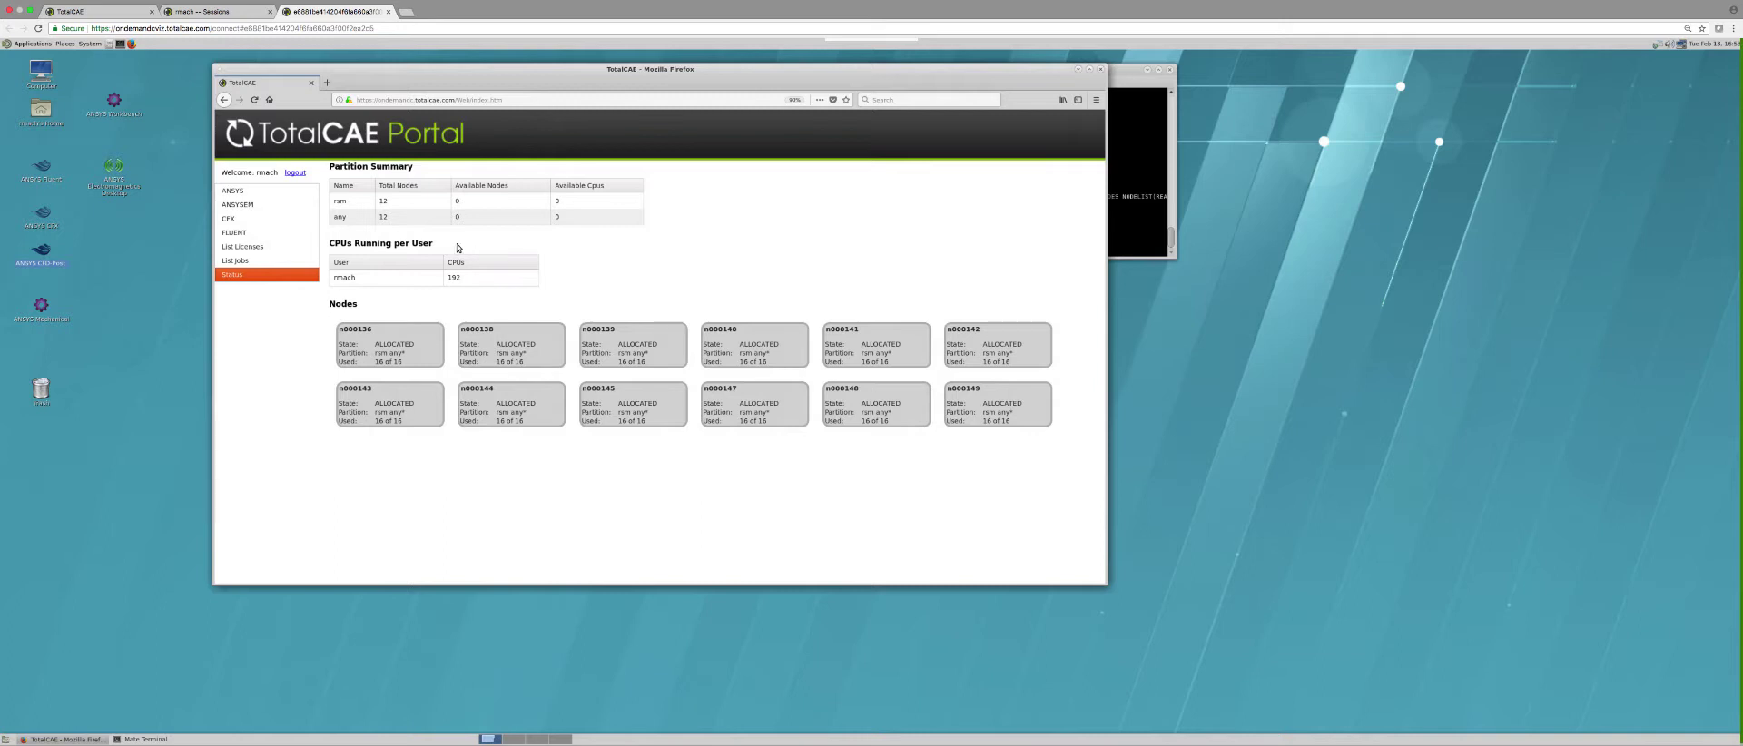
Step: Expand completed job 339 in the jobs list and browse its working directory files
click(286, 266)
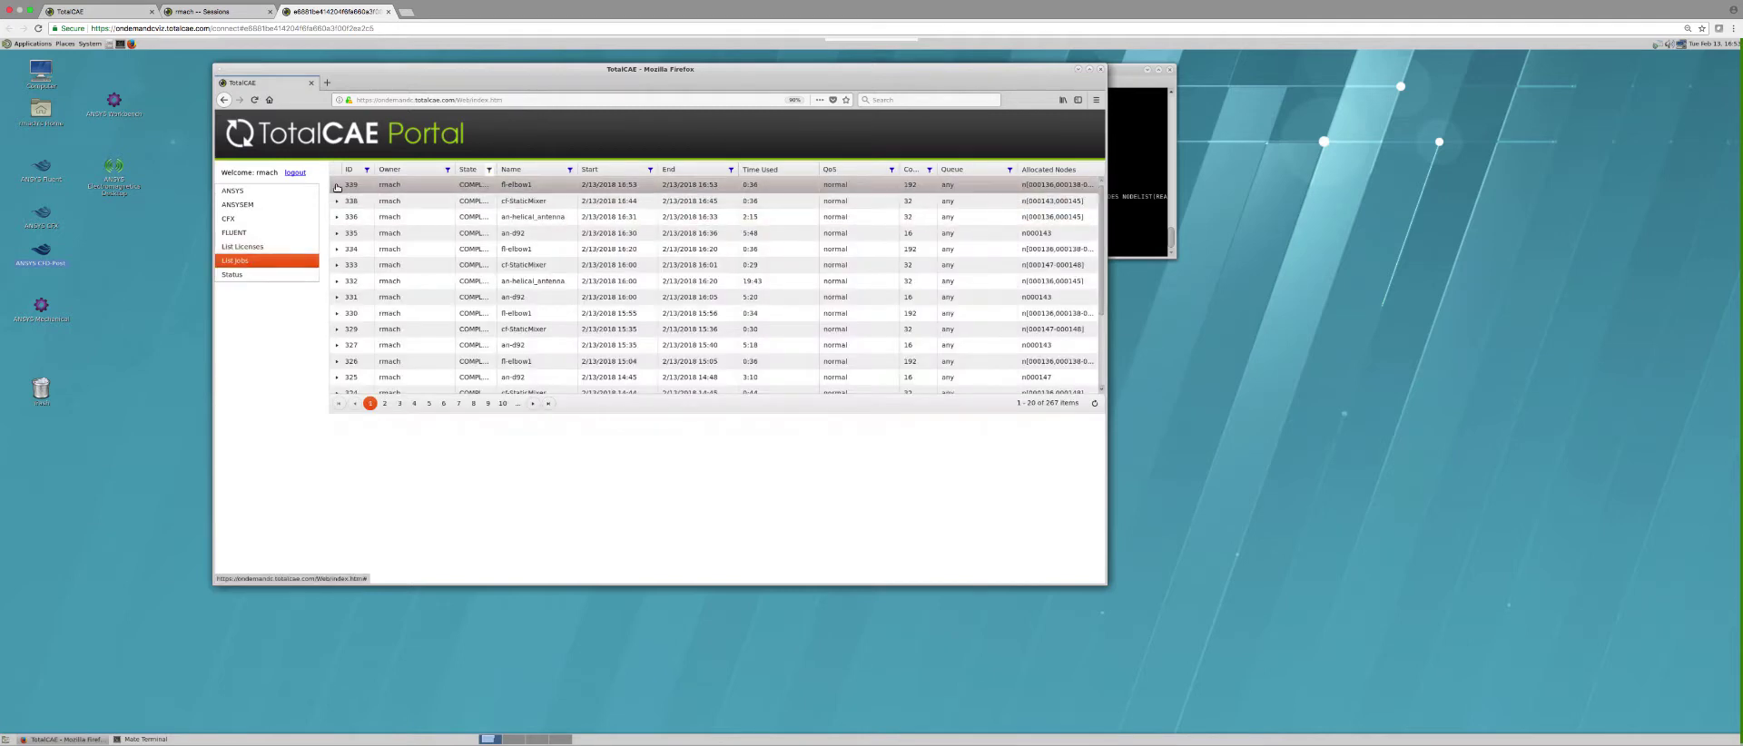
click(336, 185)
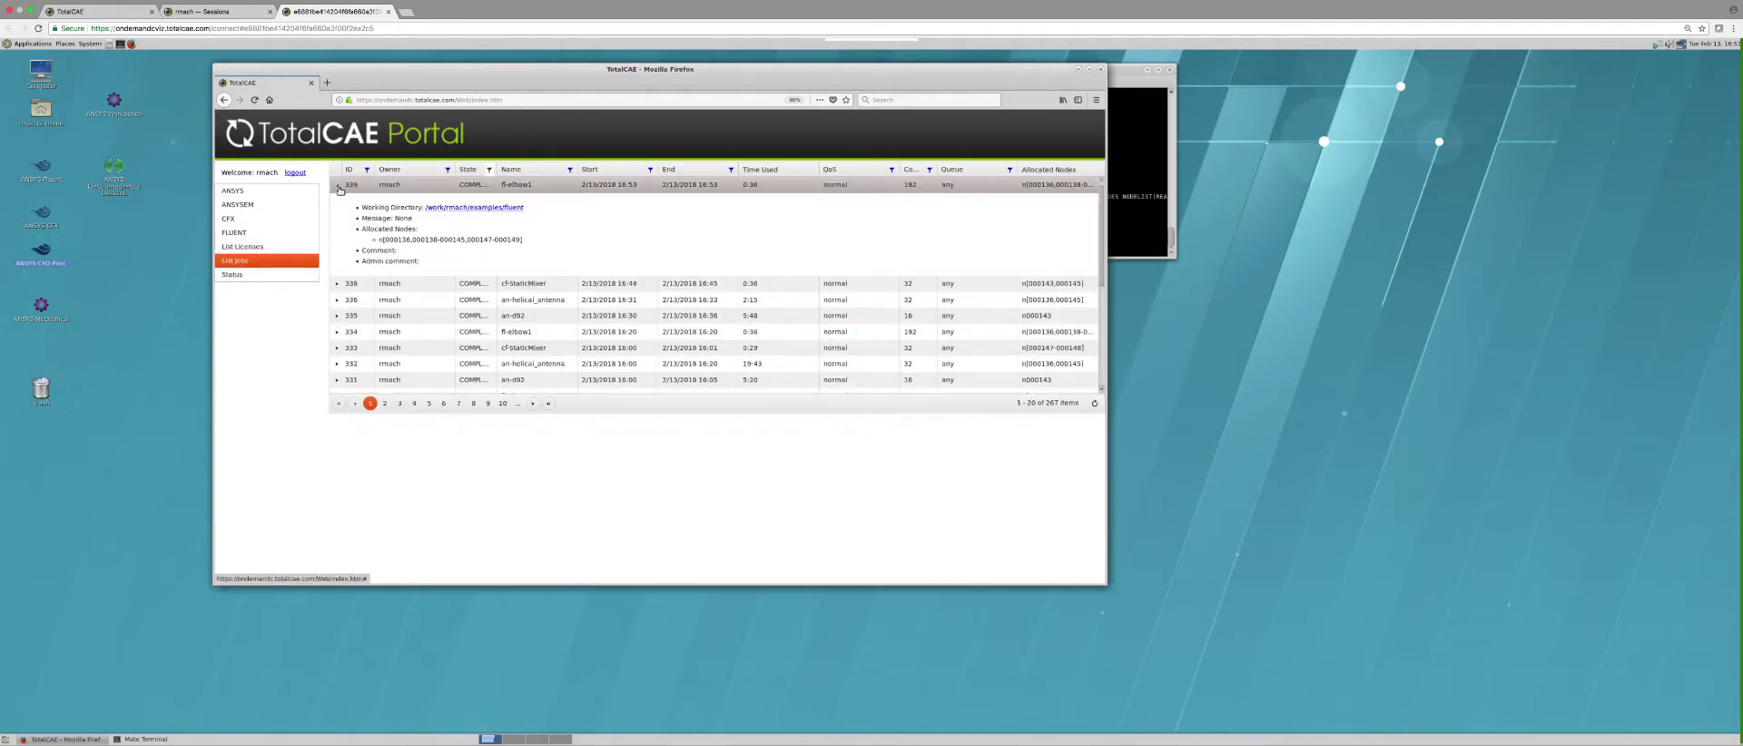
click(451, 208)
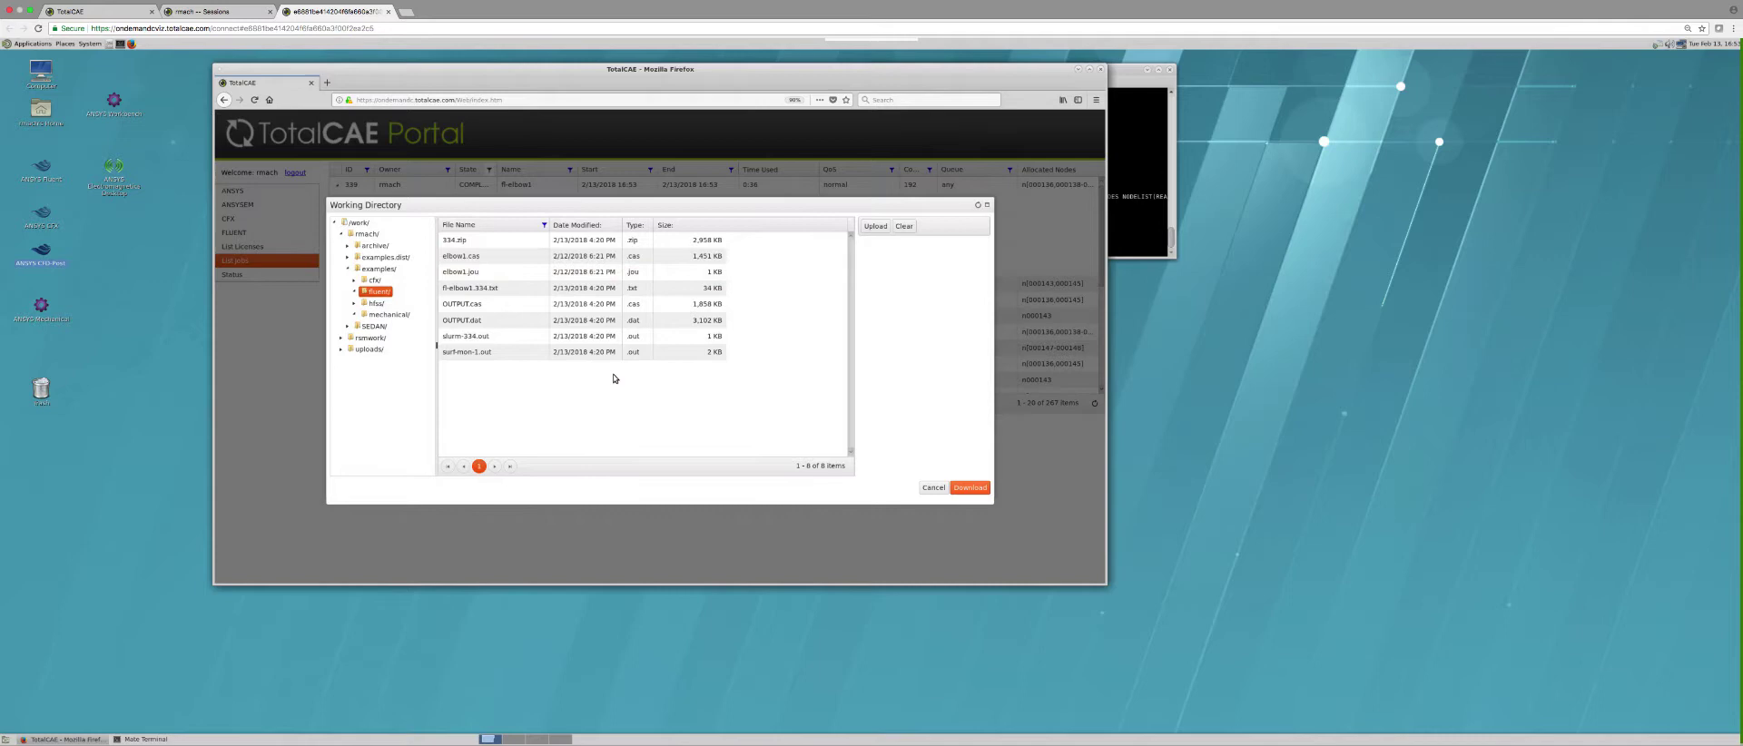
click(931, 489)
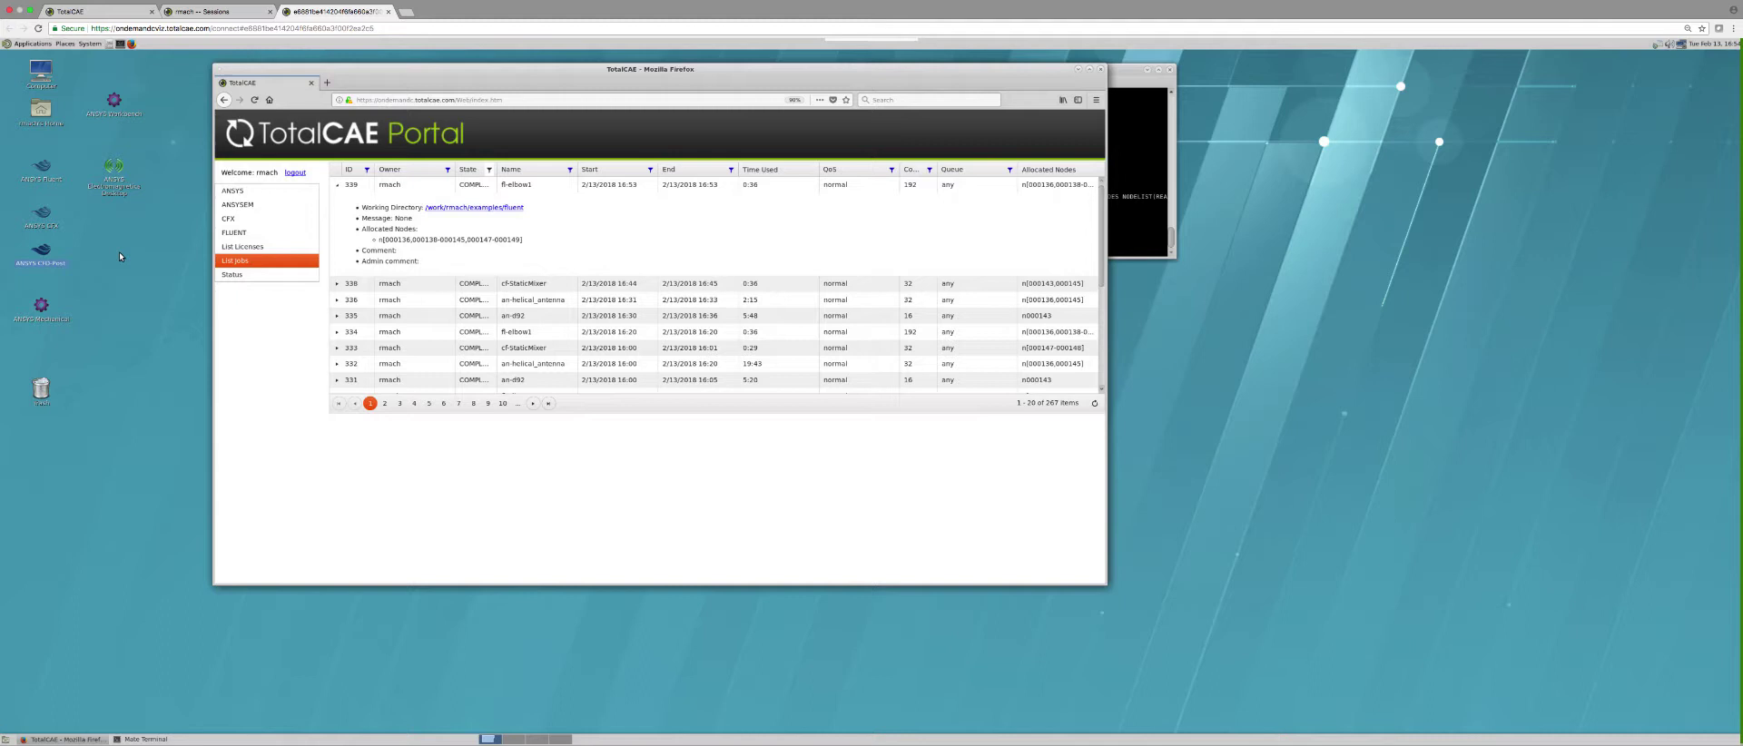
Step: Launch CFD-Post and load the elbow results file from work/examples/fluent
double_click(44, 251)
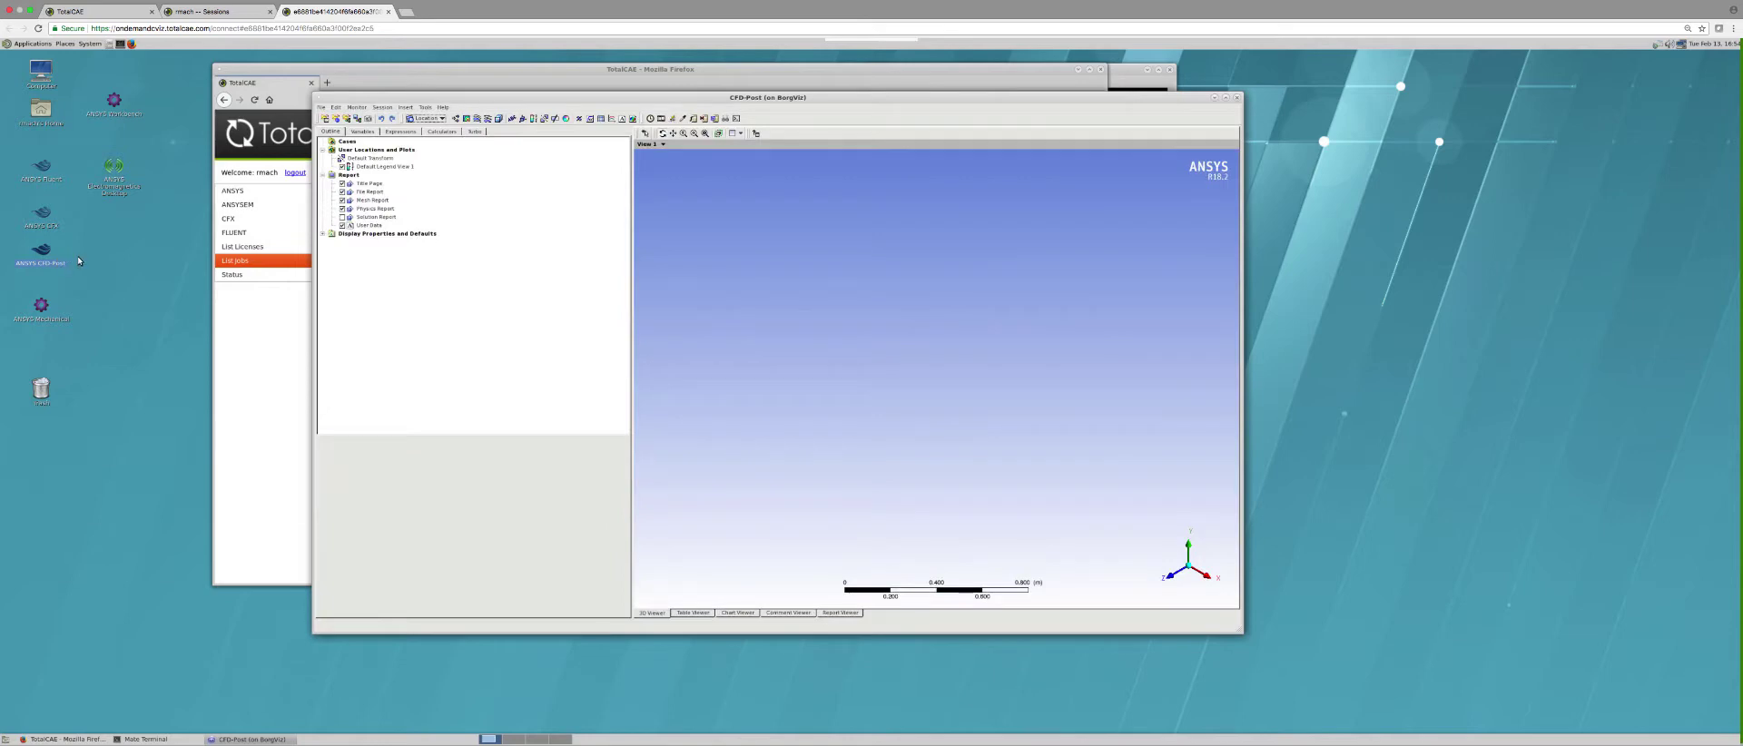
click(322, 107)
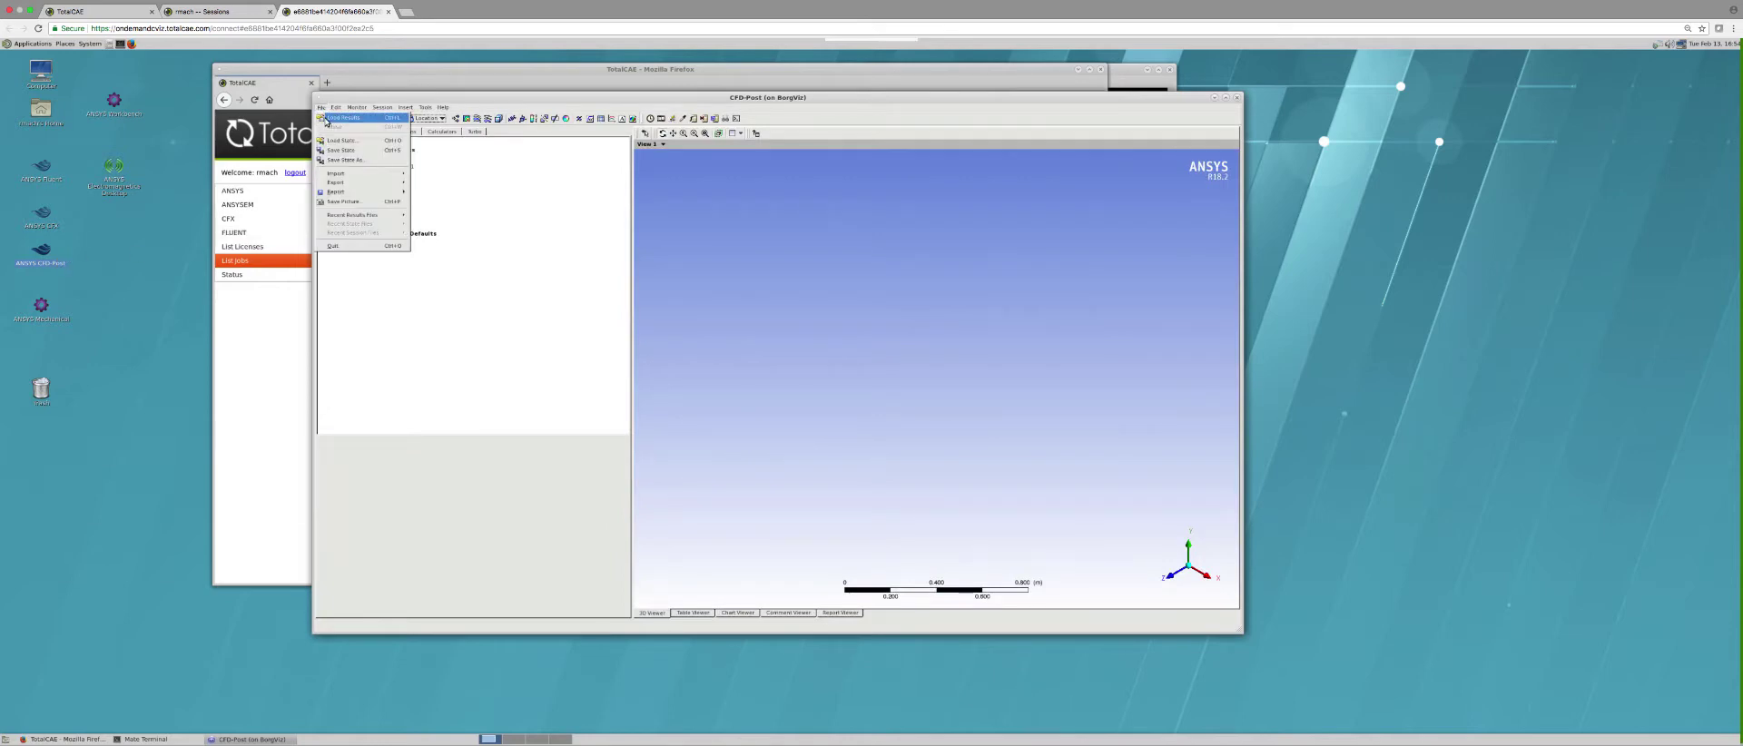
click(359, 119)
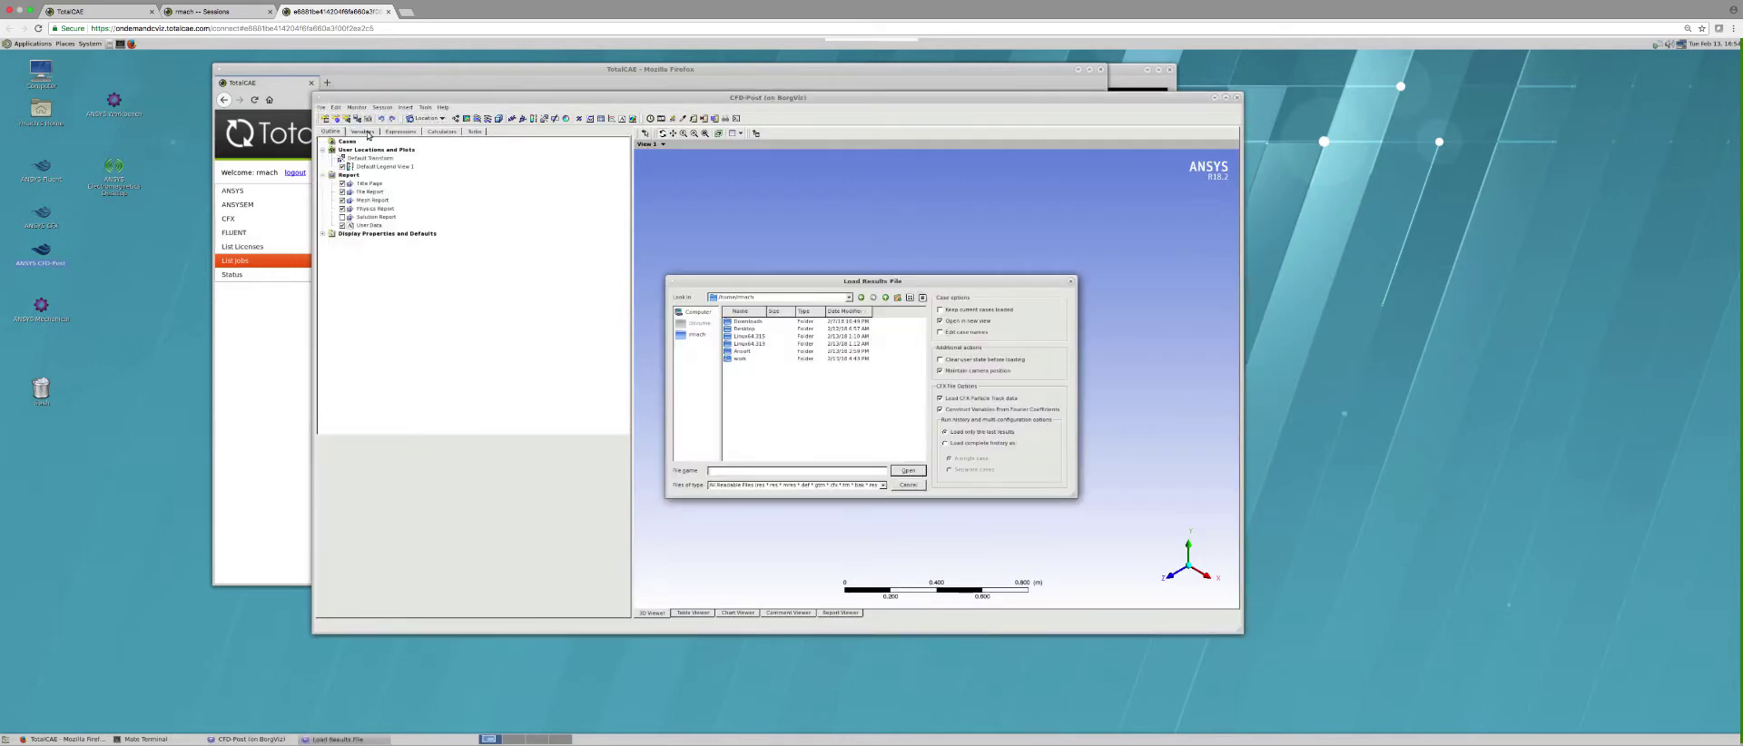
double_click(741, 359)
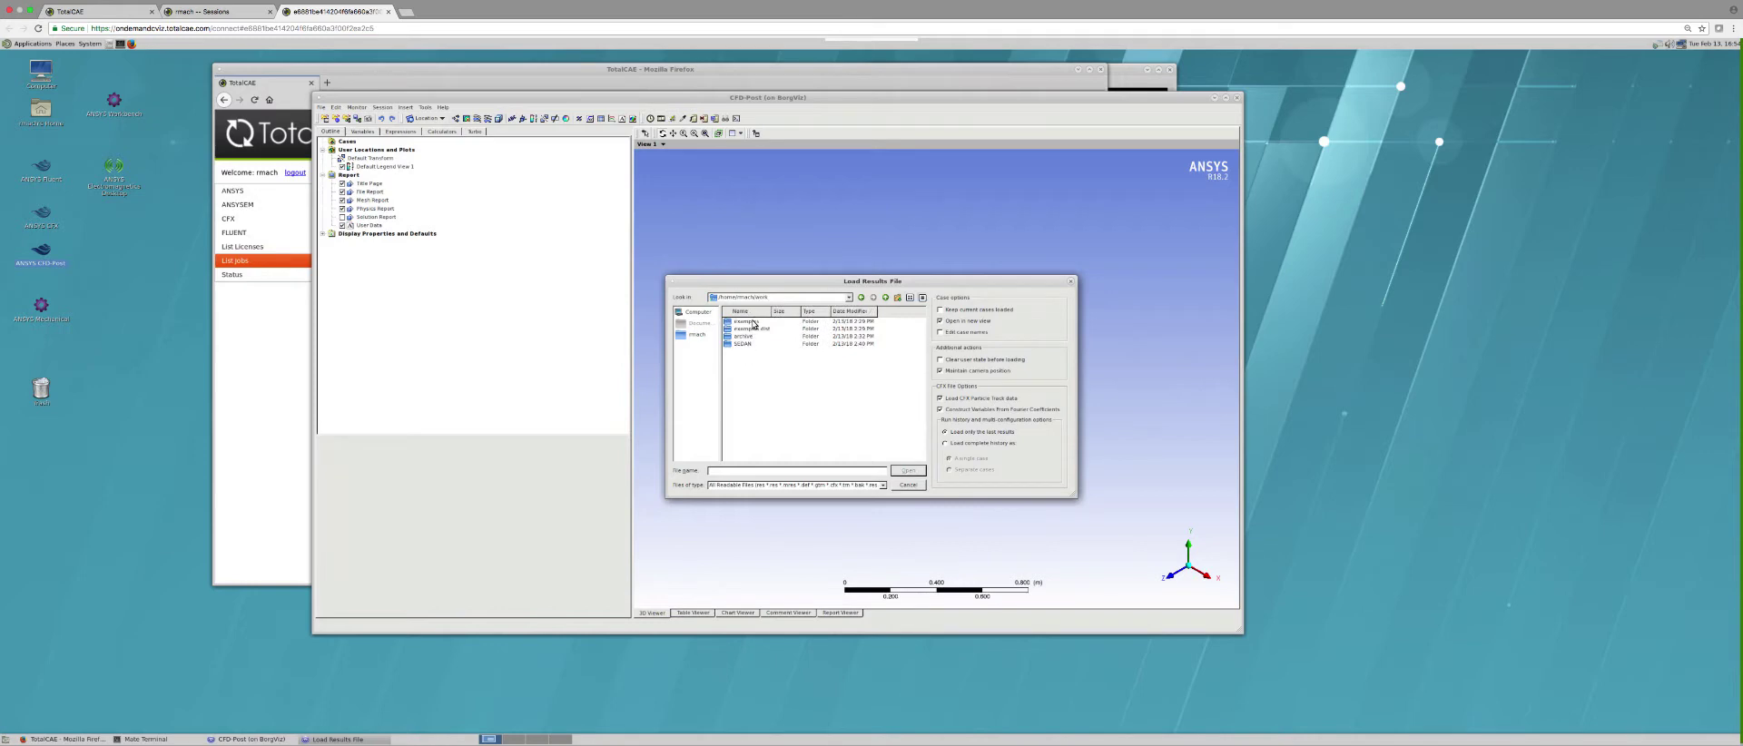
double_click(753, 323)
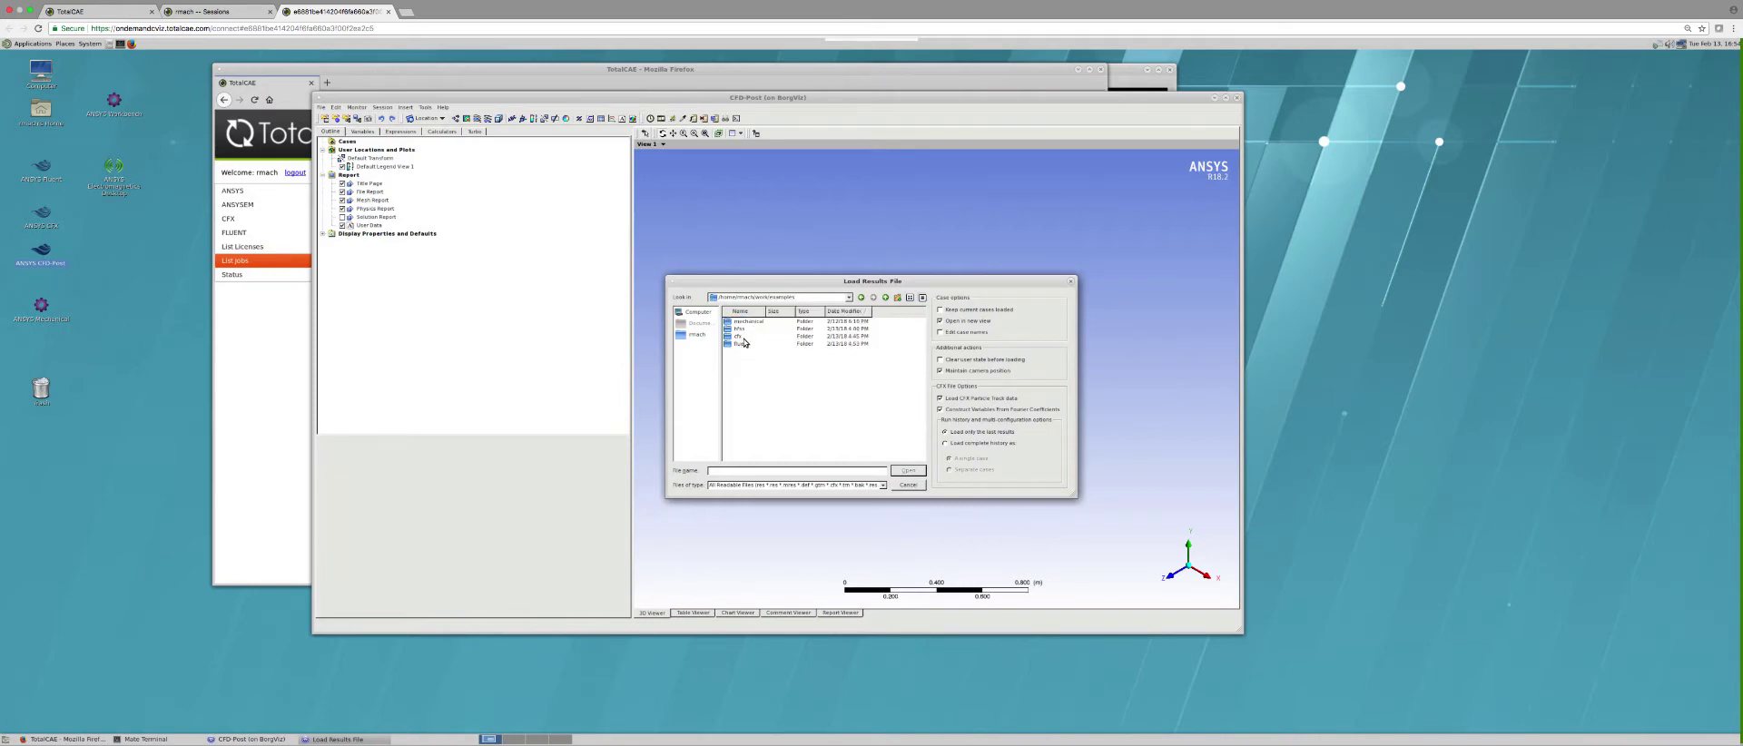
double_click(740, 344)
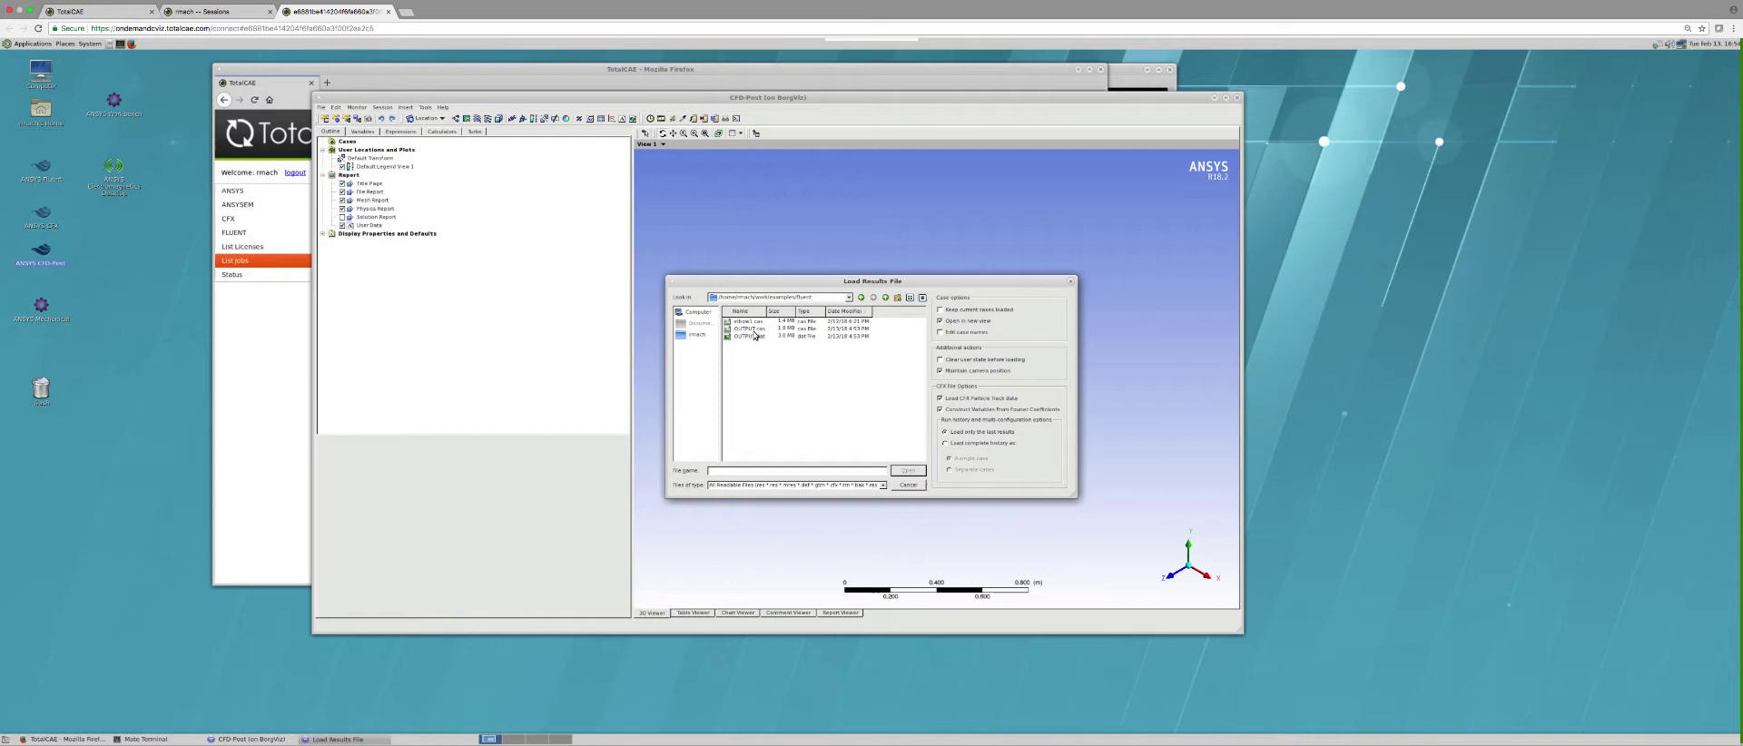
double_click(753, 332)
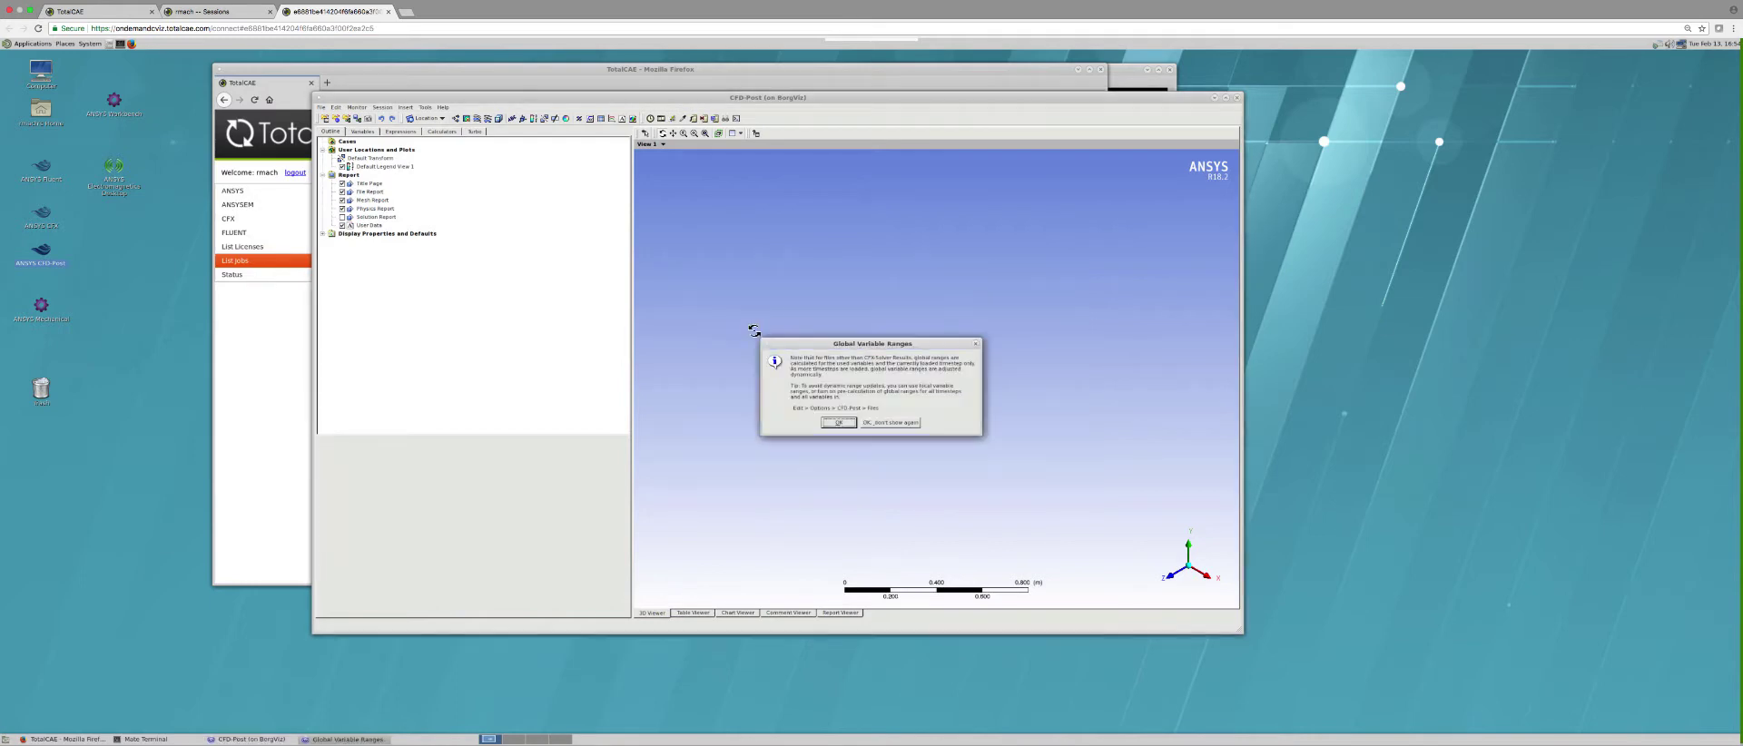
click(827, 419)
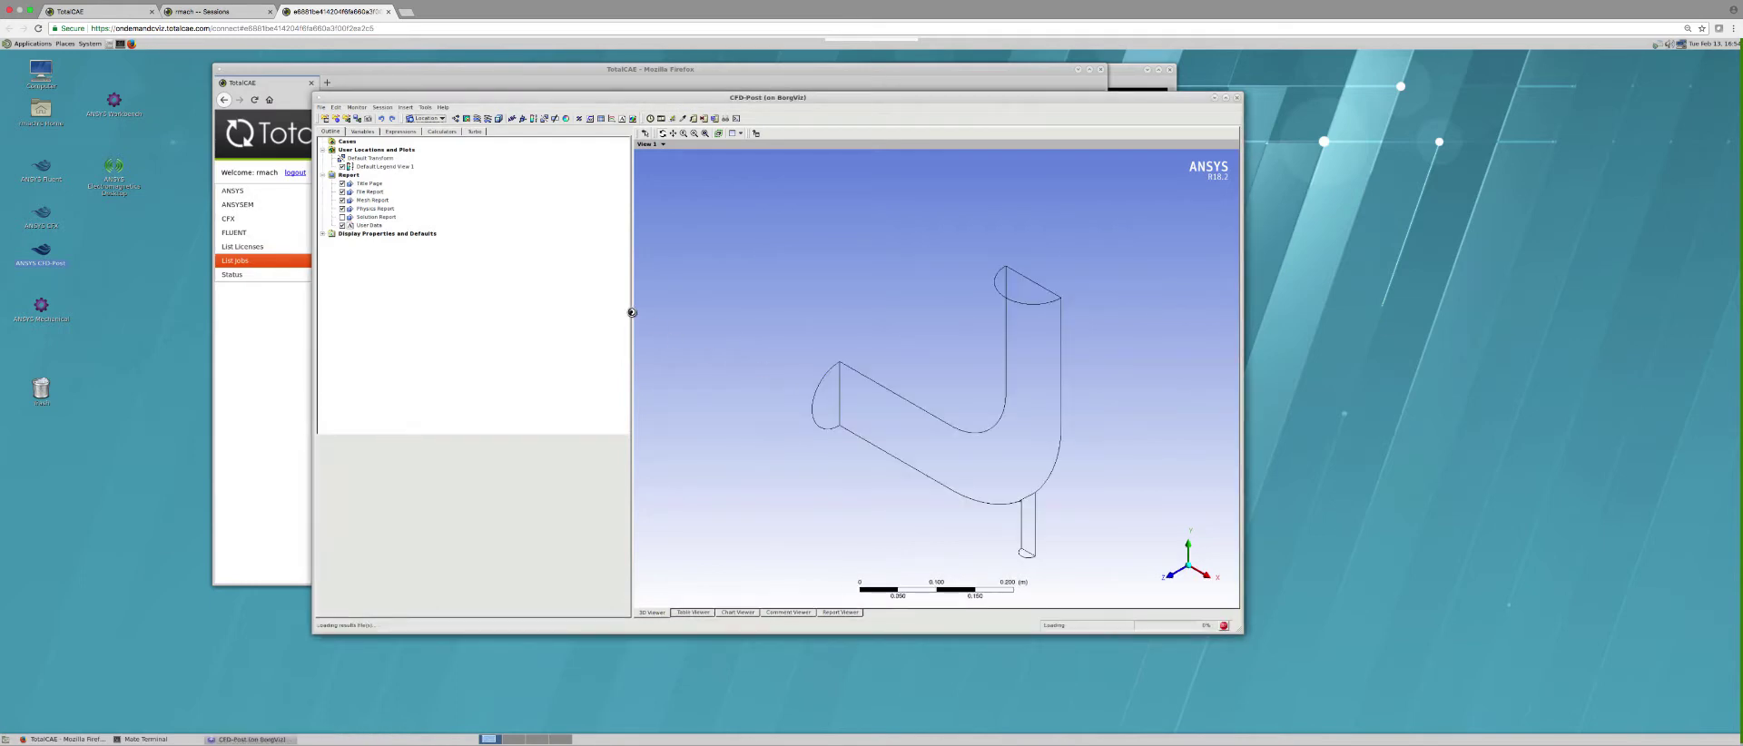
Step: Display the elbow wall as a shaded surface, rotate the model, and quit CFD-Post
click(361, 200)
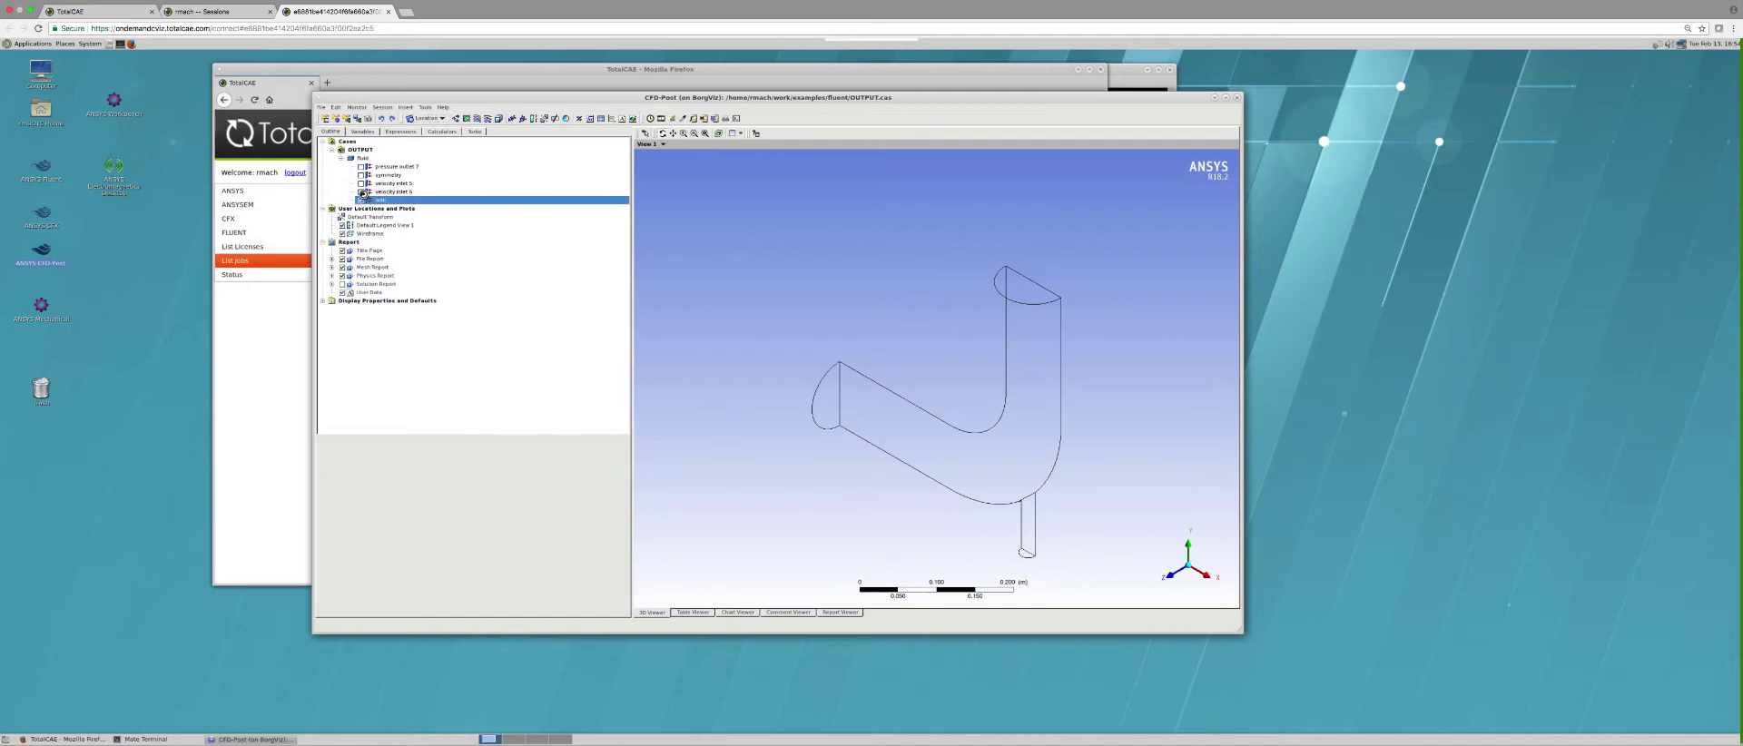
drag(362, 199, 363, 171)
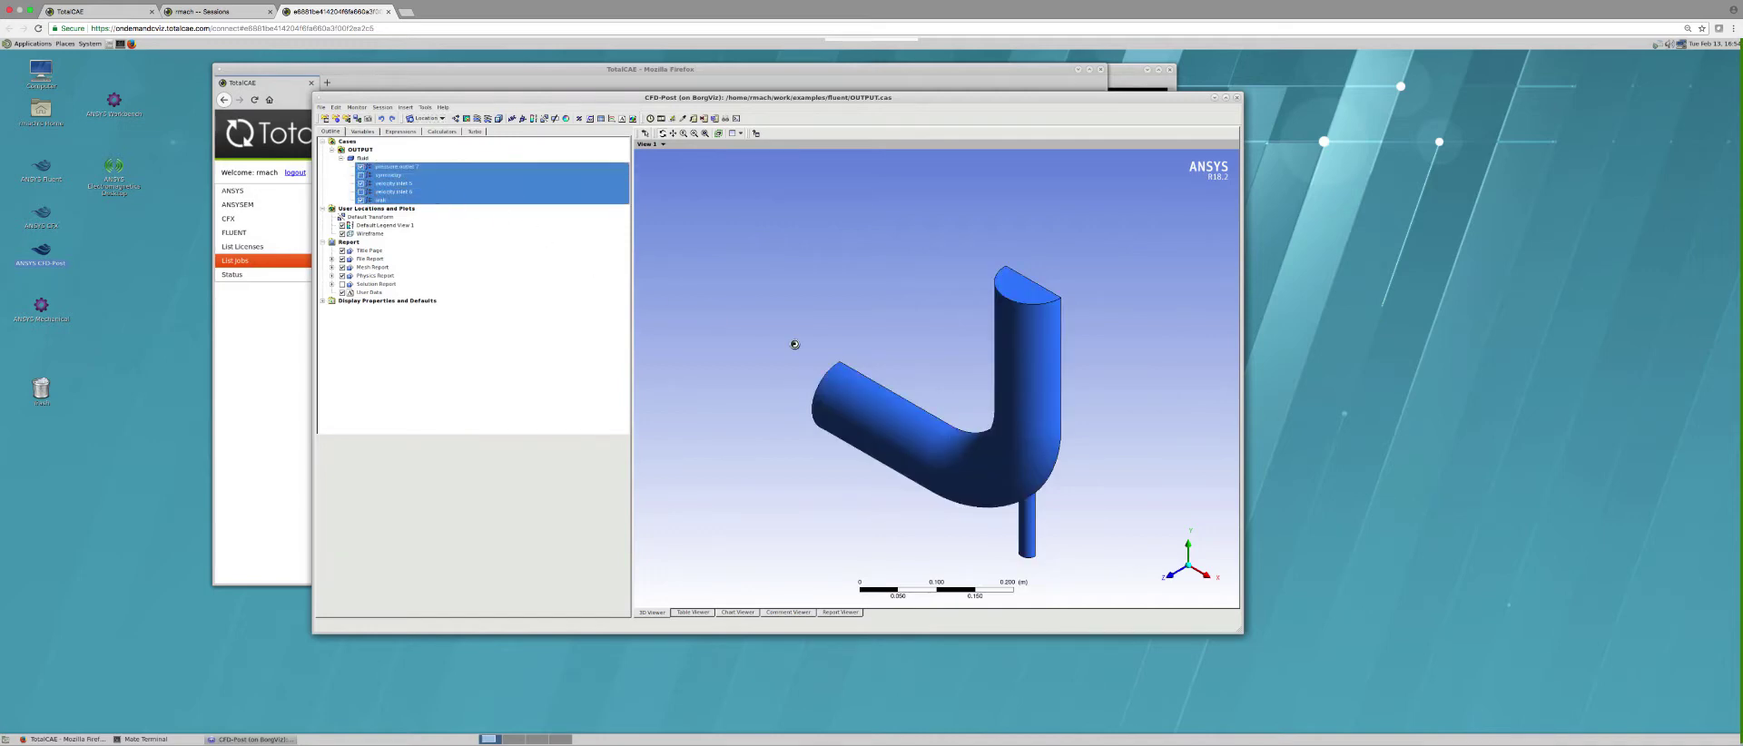
drag(1004, 389, 1000, 342)
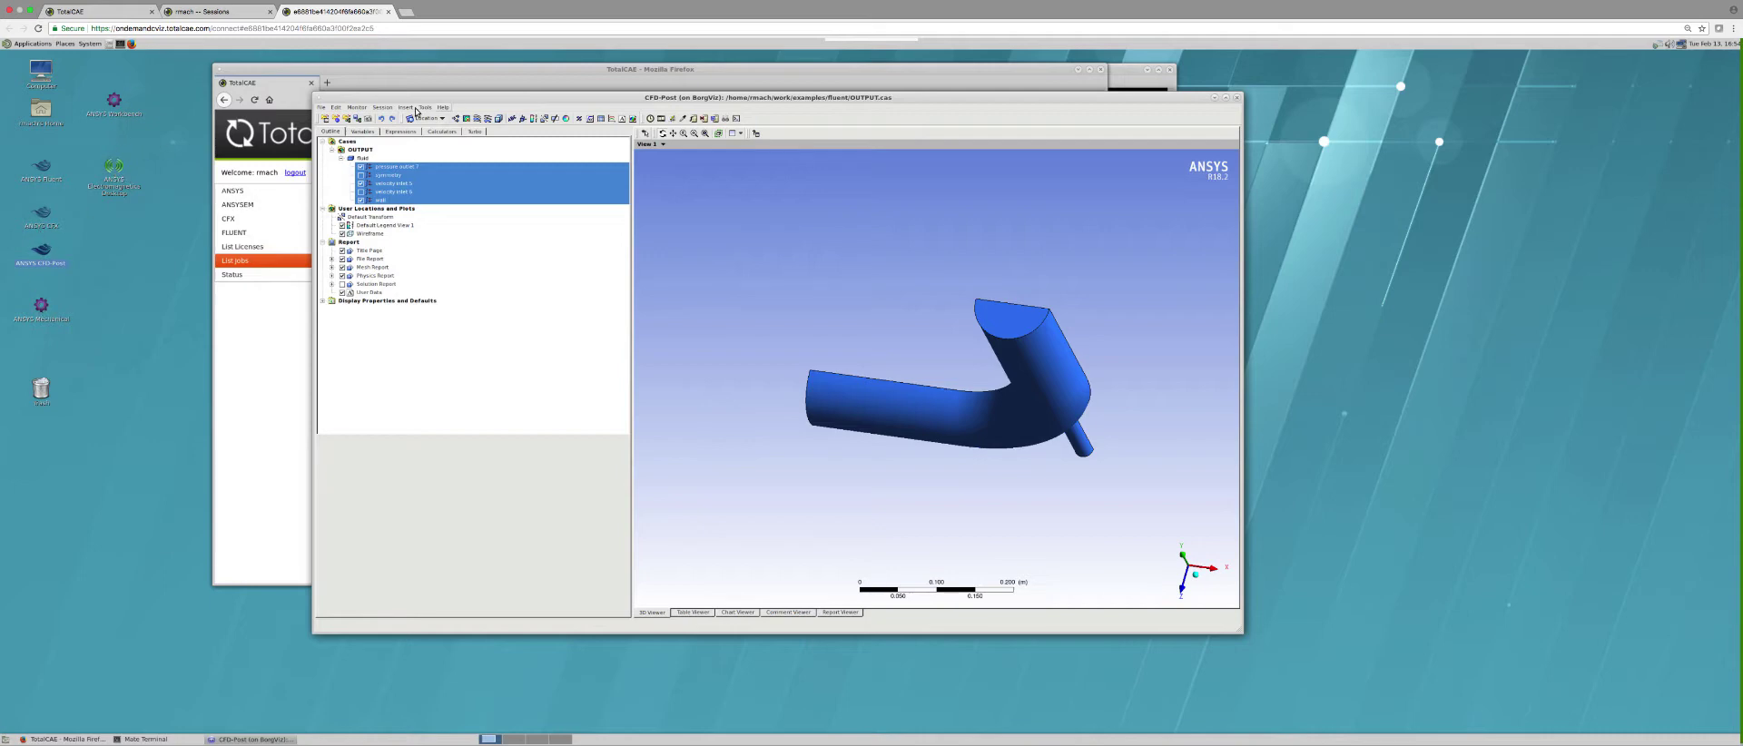
click(320, 108)
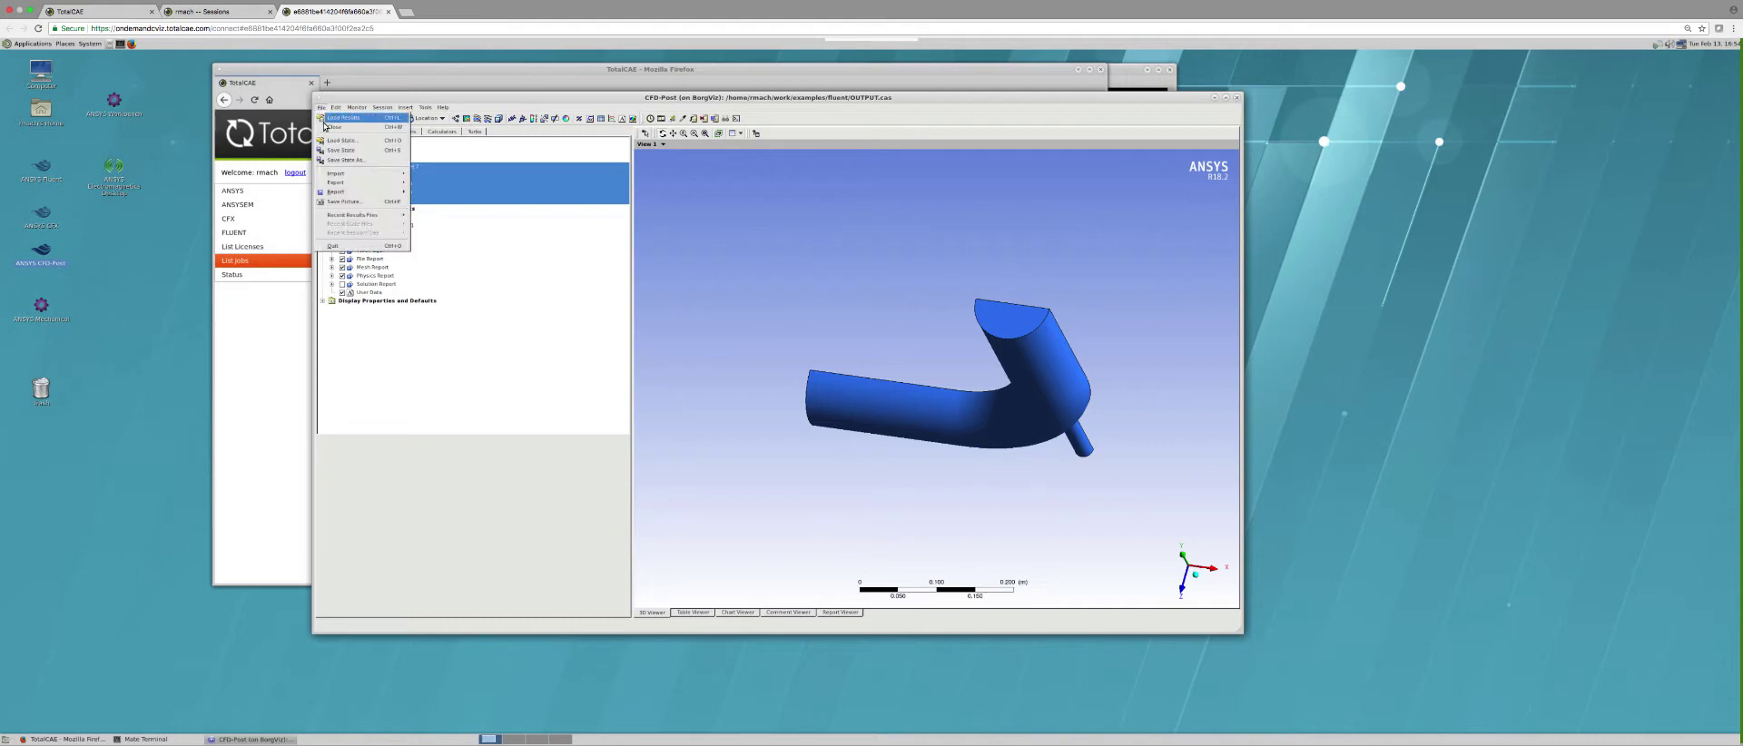
click(335, 250)
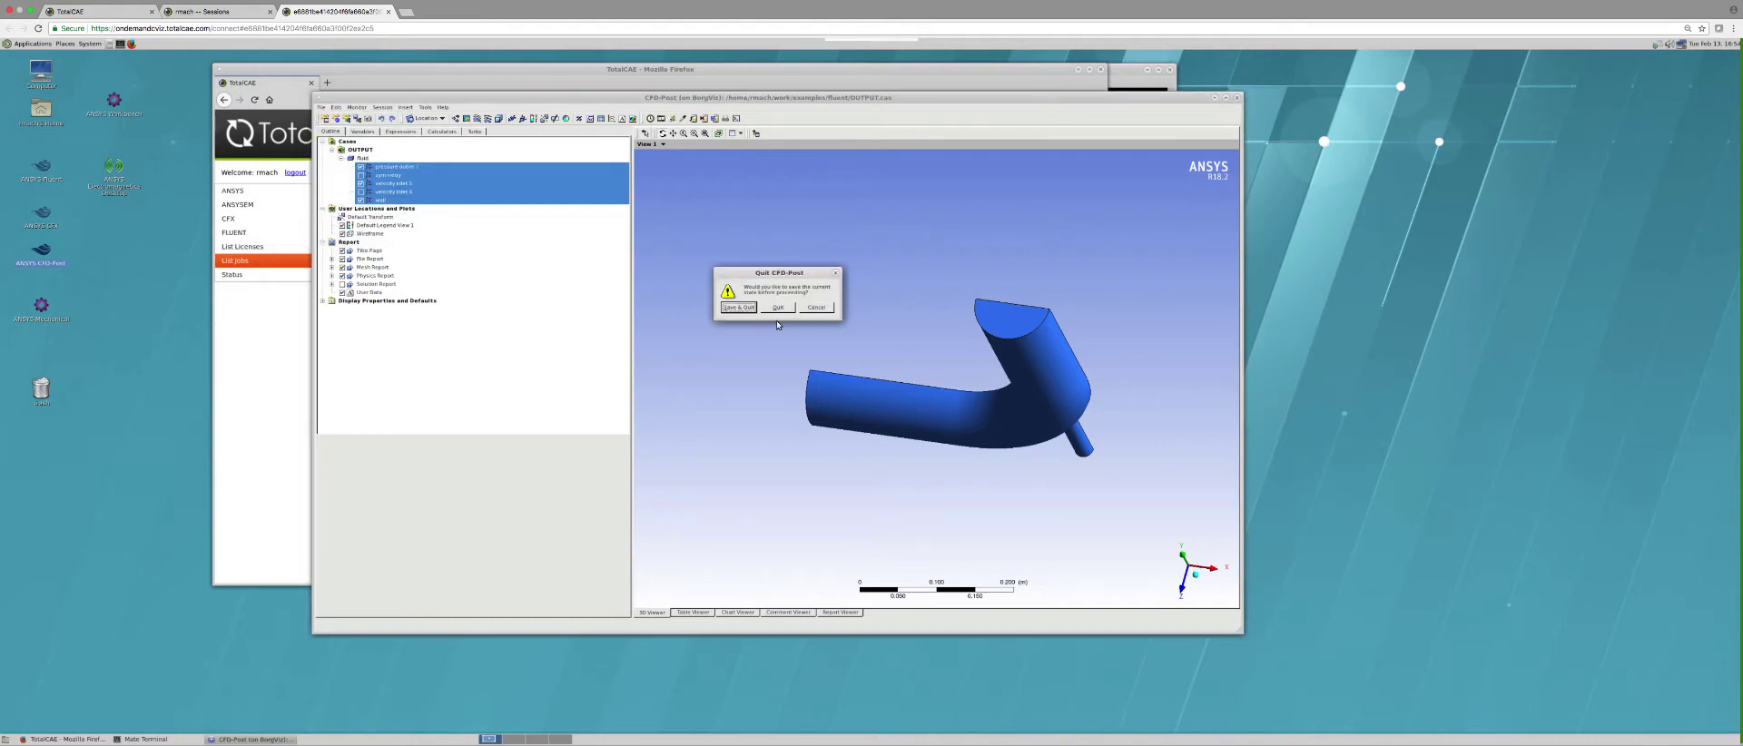
Step: Confirm quitting CFD-Post and submit the CFX StaticMixer job with comment 'This is an important job'
click(776, 314)
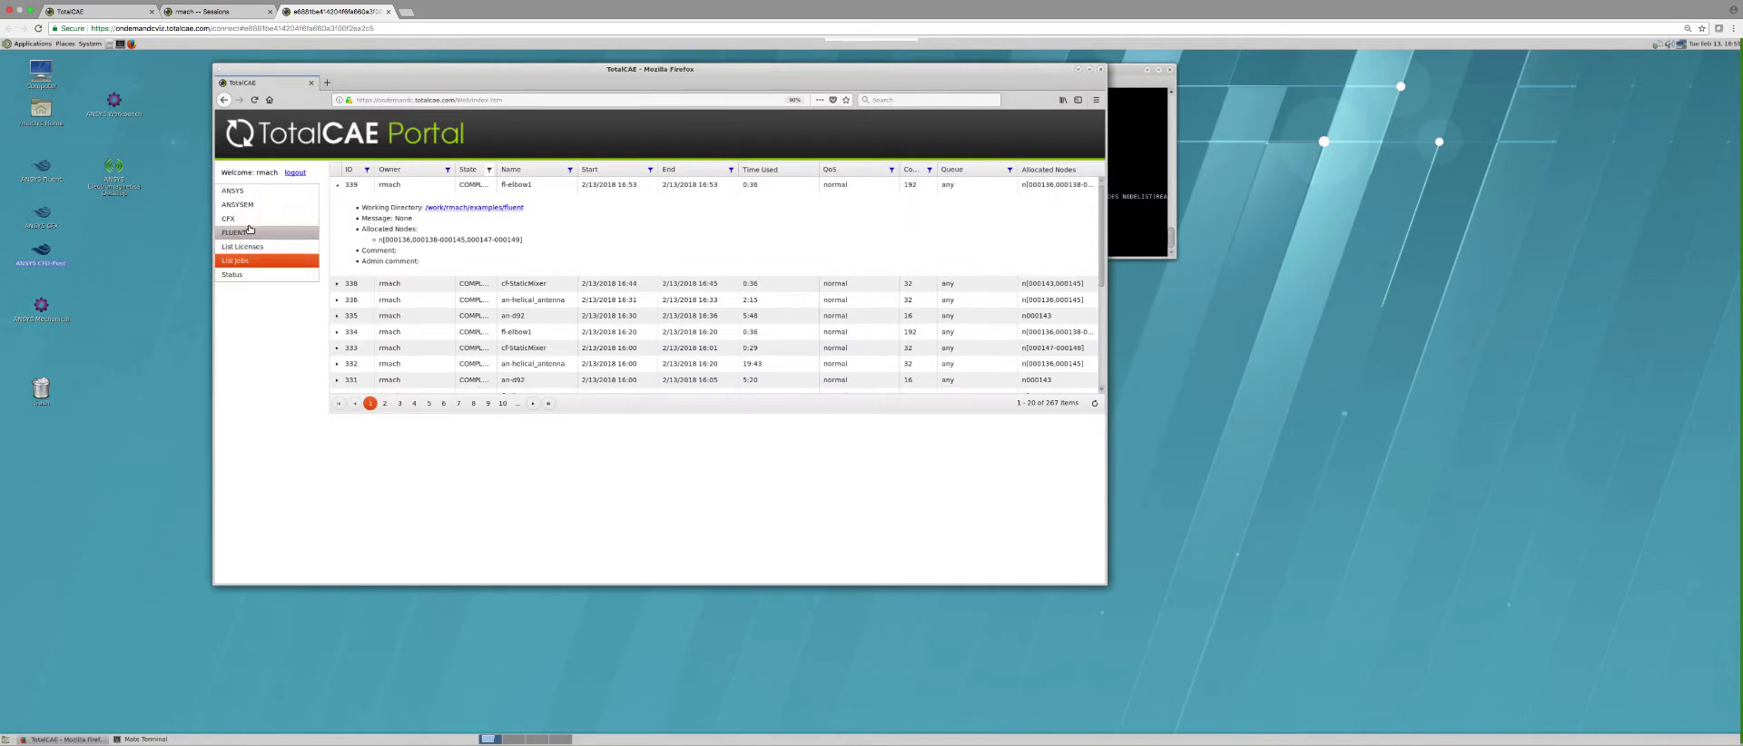
click(235, 218)
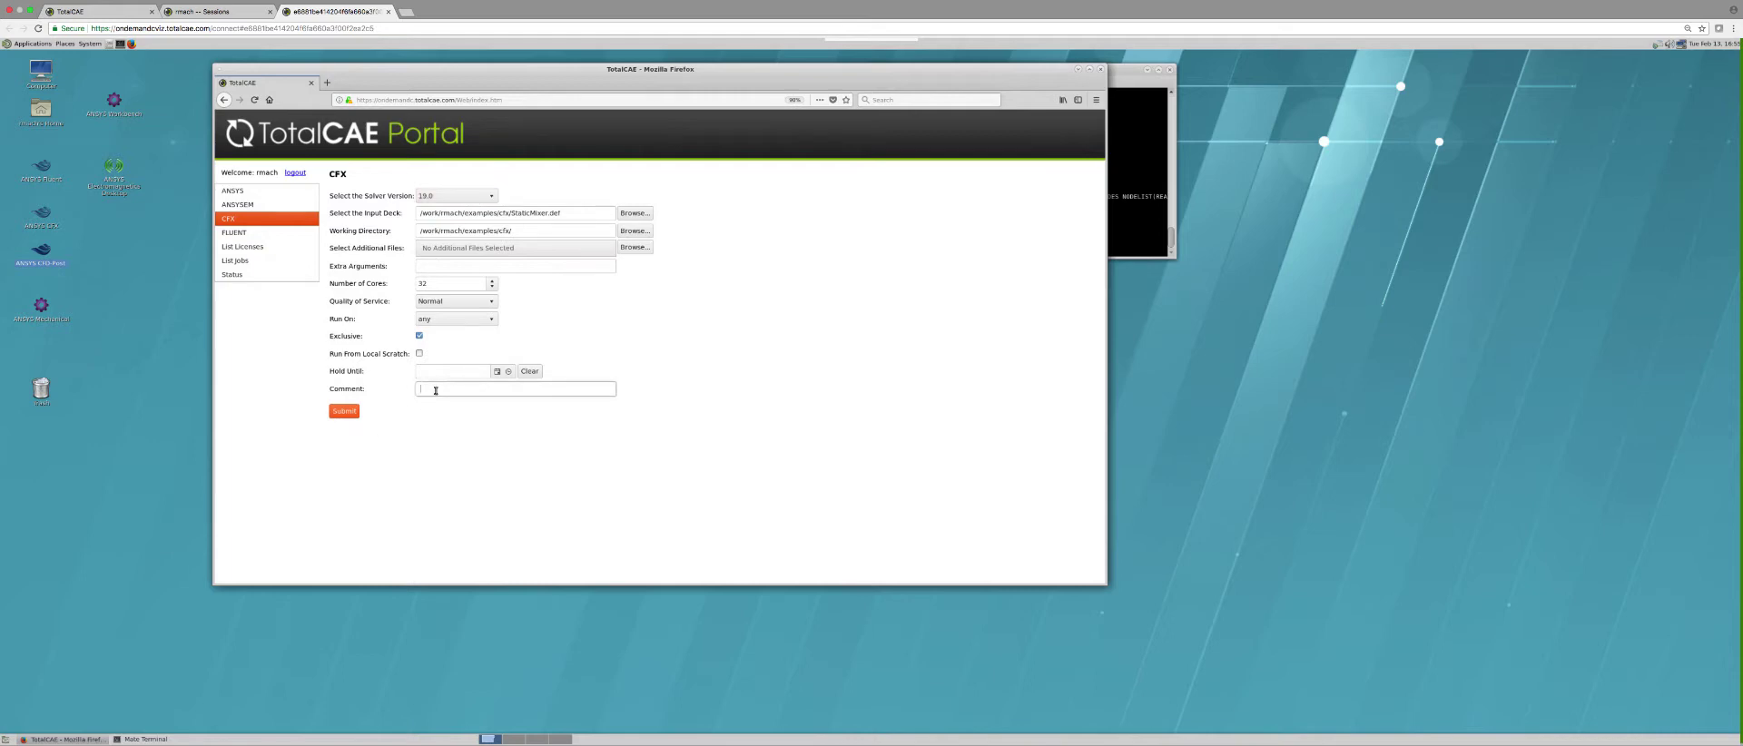
text(This is an important job)
click(343, 413)
Step: Submit the ANSYSEM helical antenna job using solver version 19.0
click(286, 207)
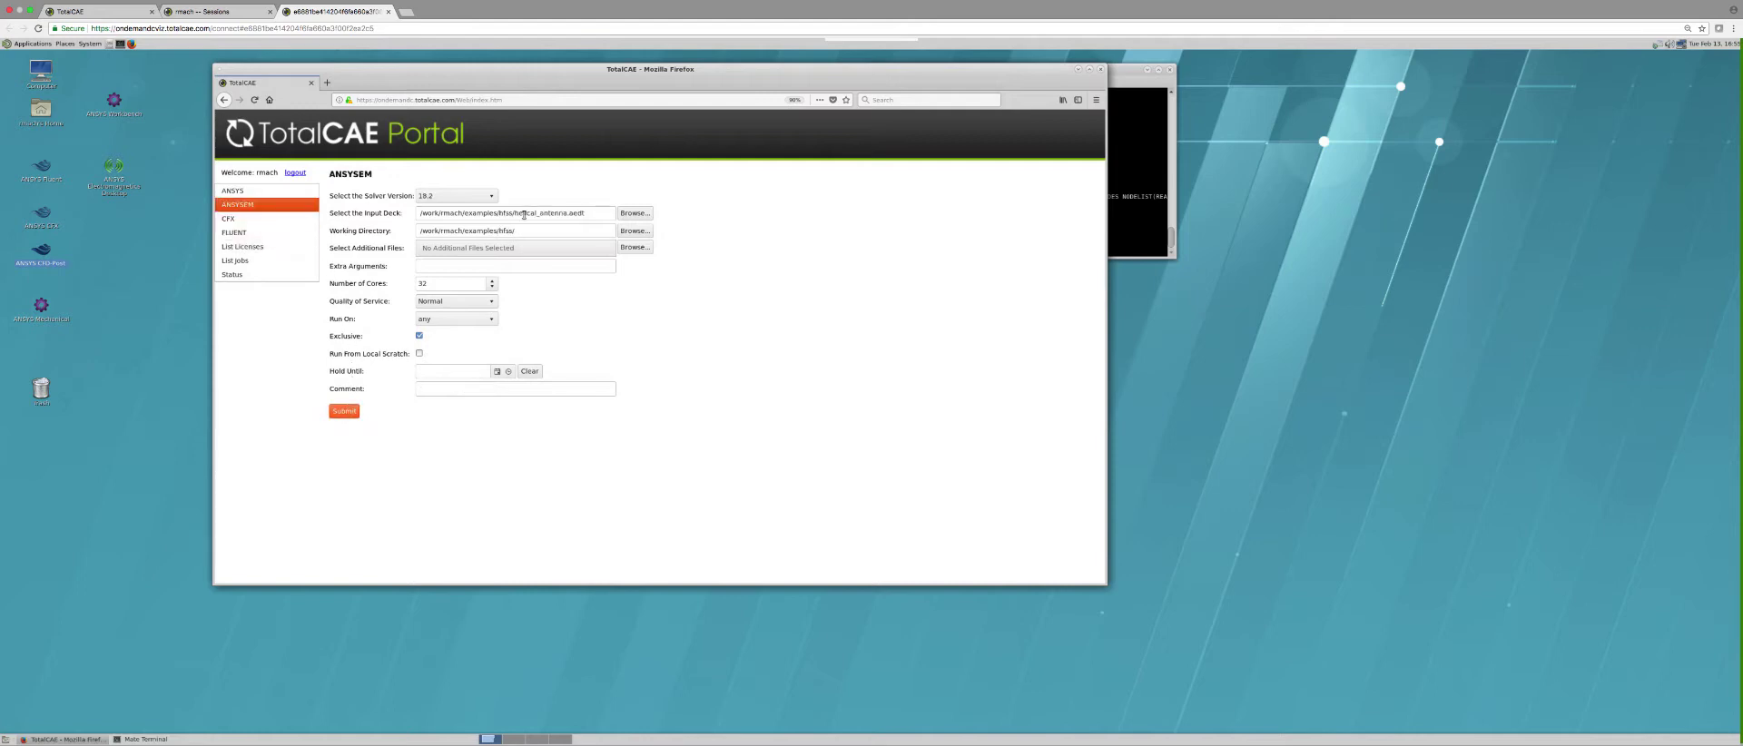
click(490, 196)
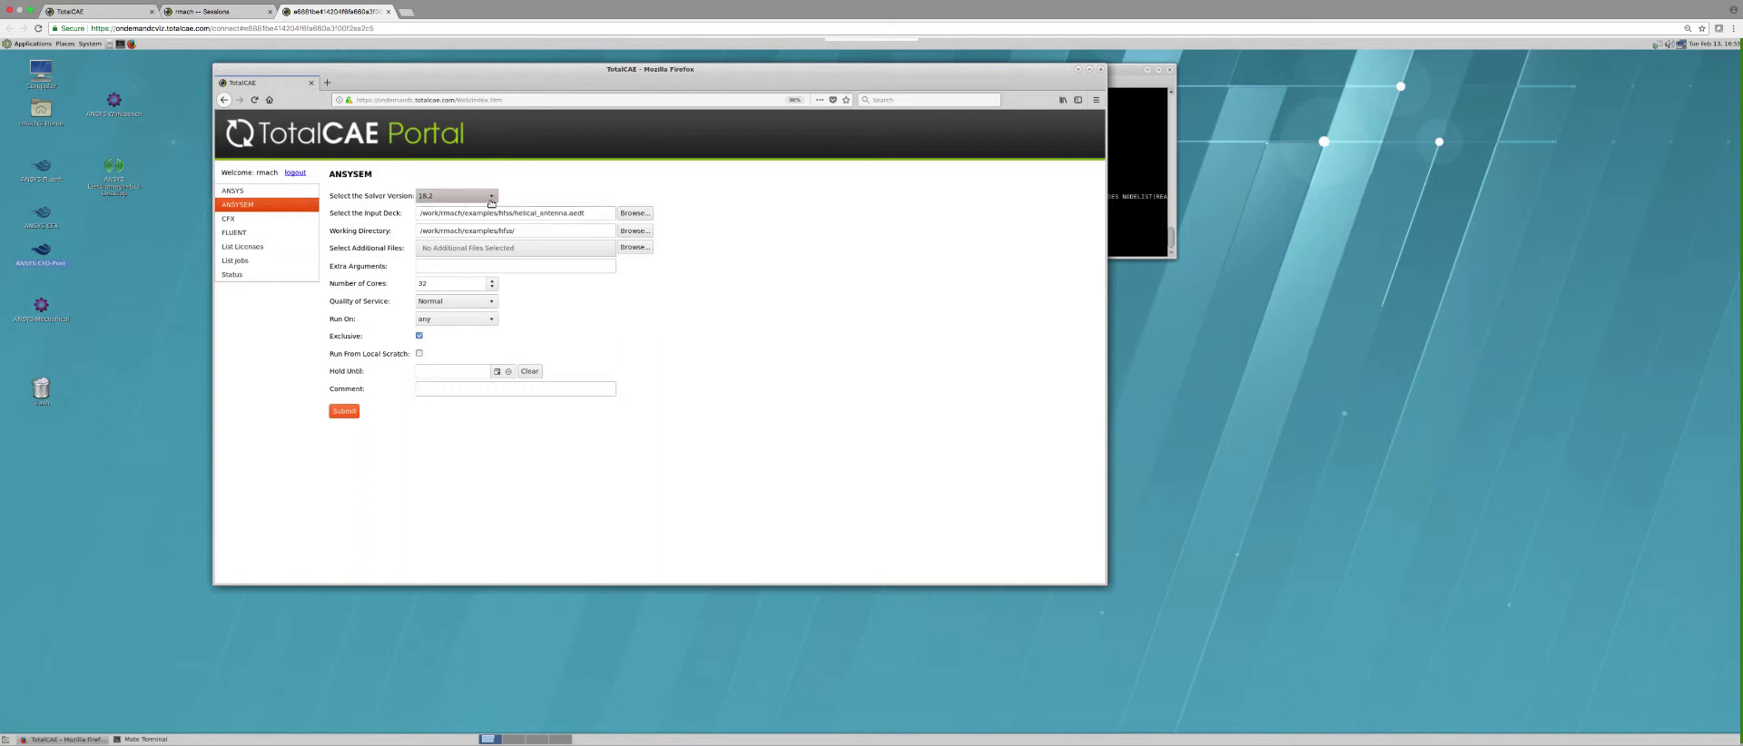
click(487, 219)
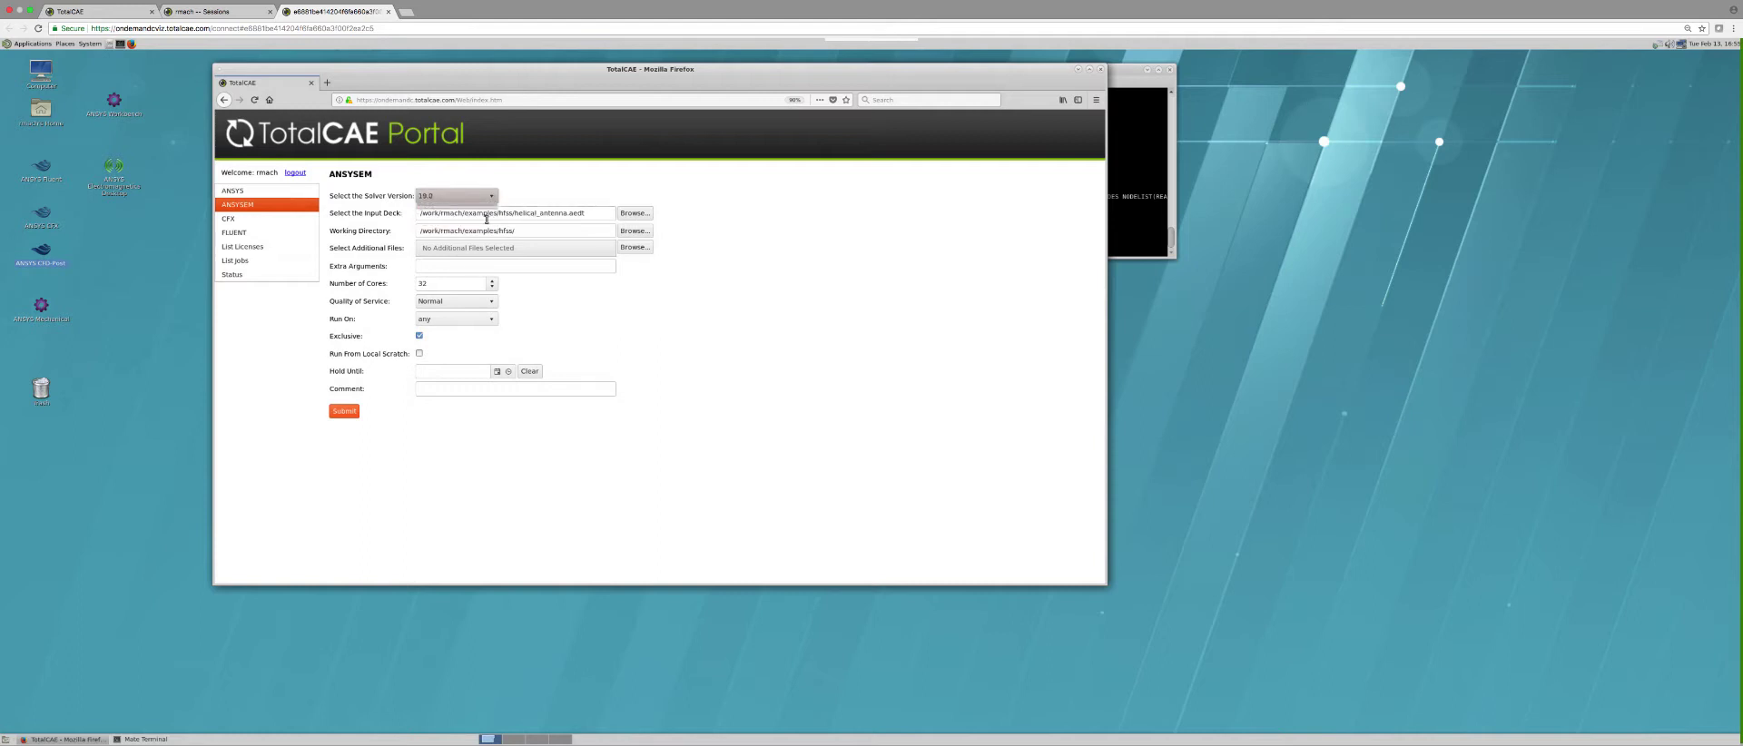
click(439, 282)
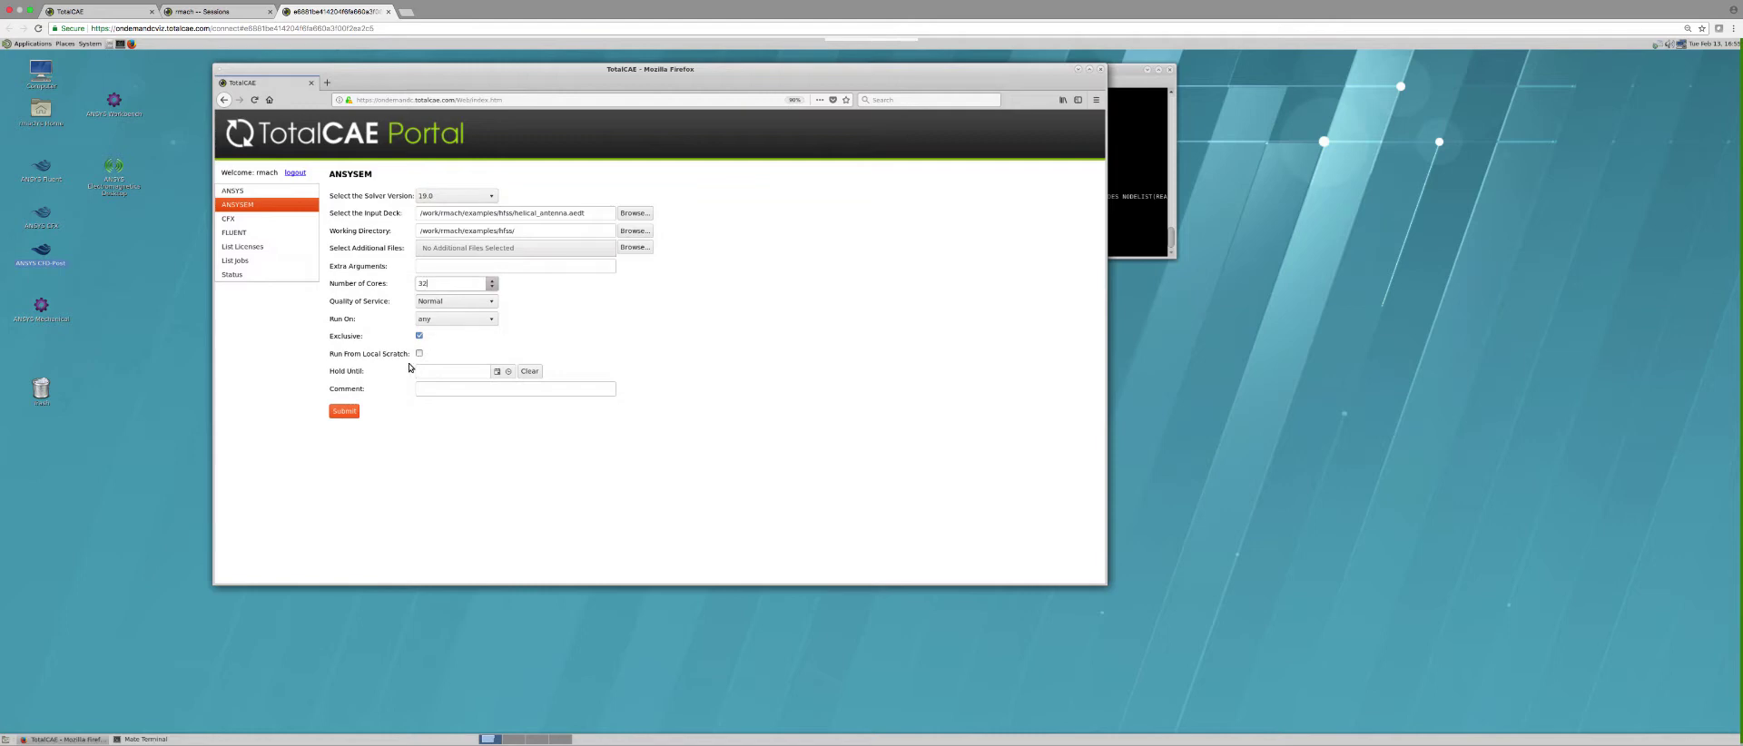
click(345, 411)
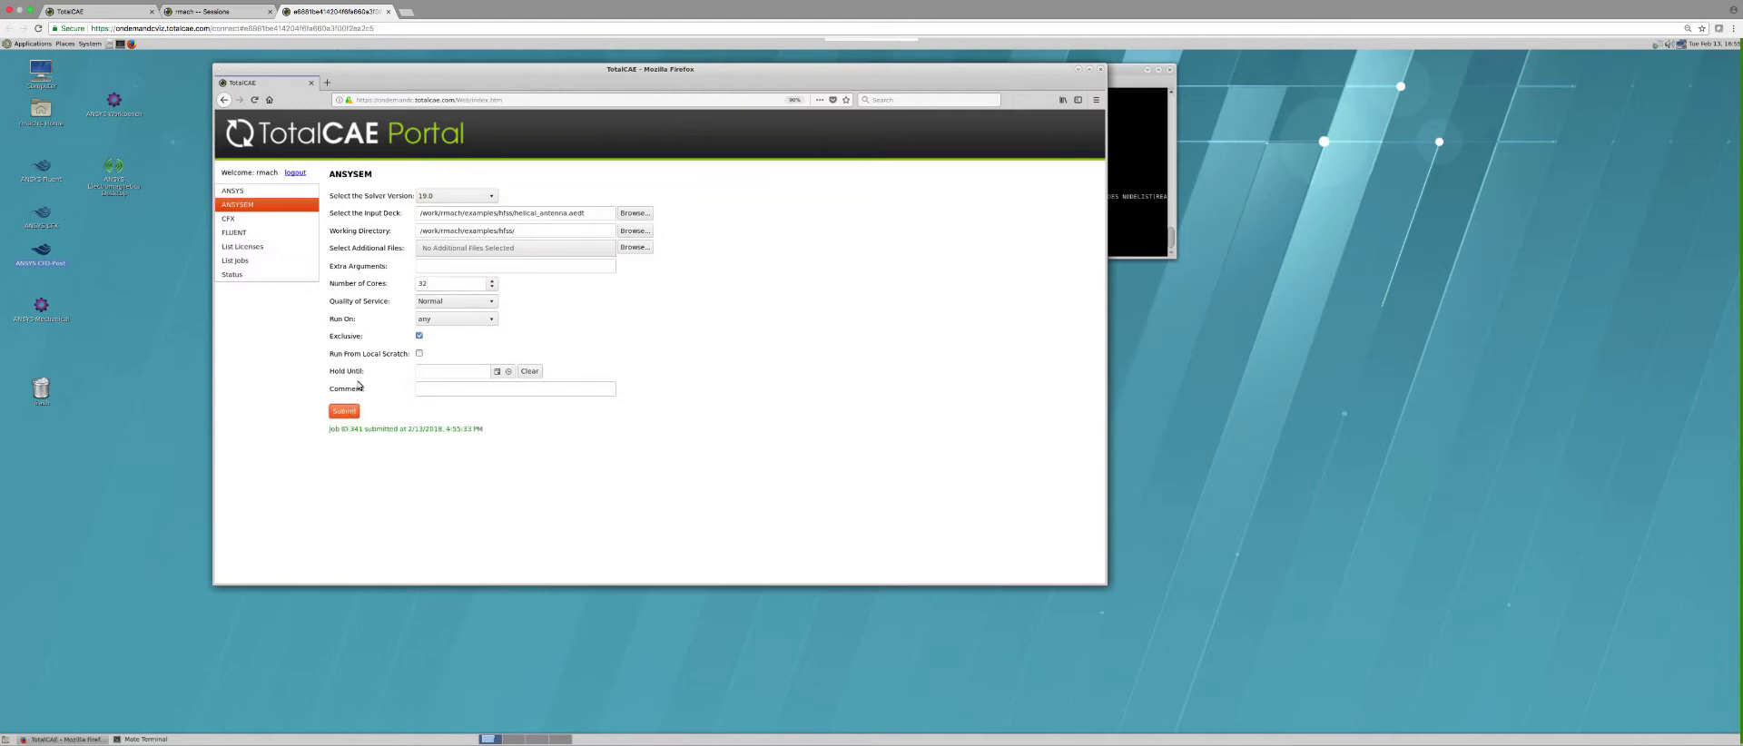
Step: Submit the ANSYS Mechanical ds2 example job and list jobs 342 and 341 running
click(298, 189)
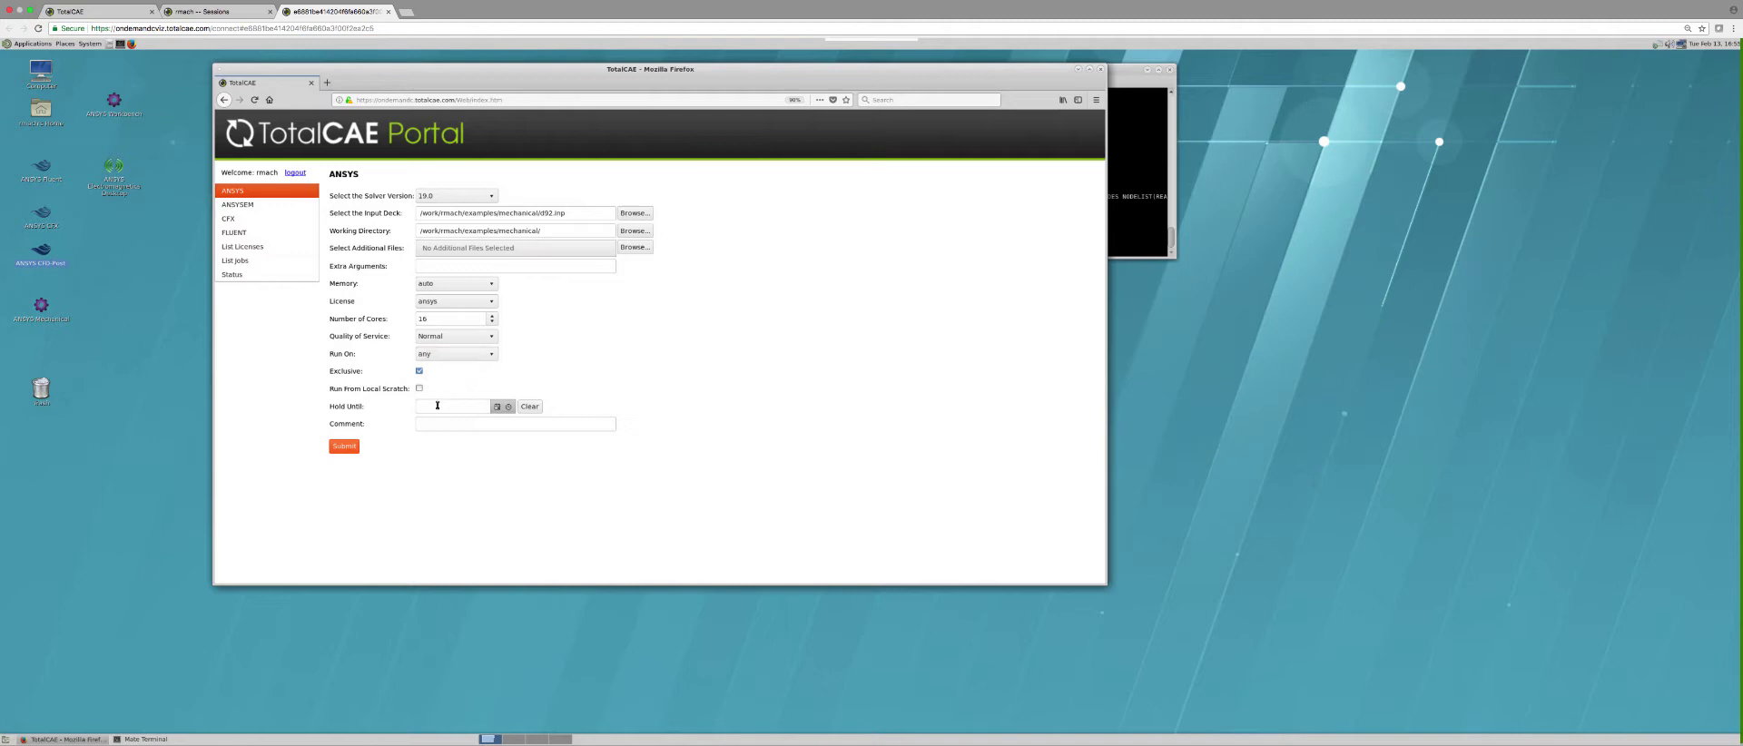
click(347, 448)
click(300, 263)
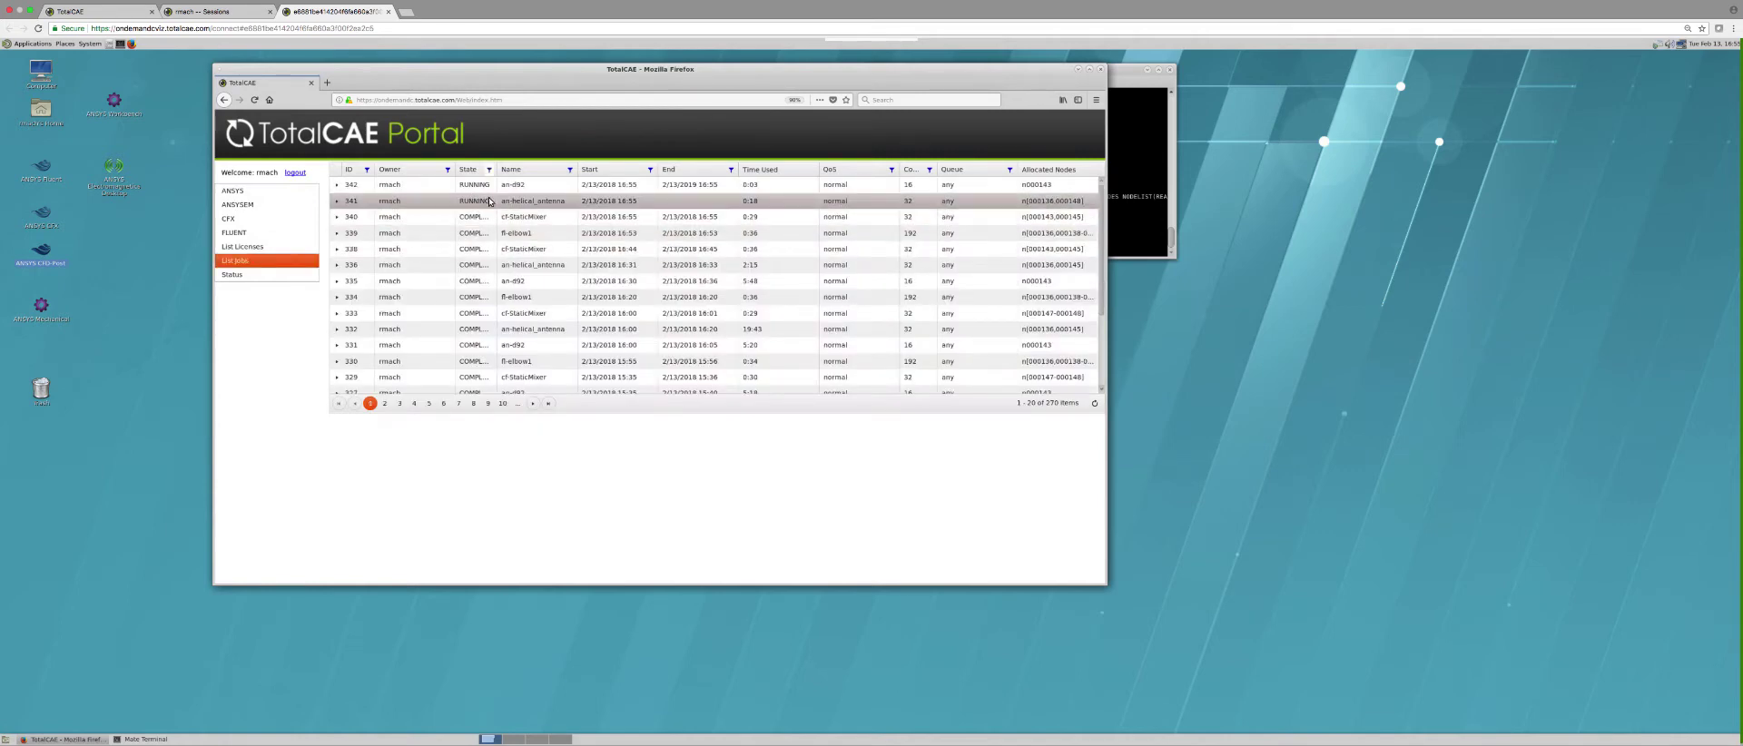
Step: Show the cluster Status page with 3 nodes allocated and 48 CPUs running
click(234, 275)
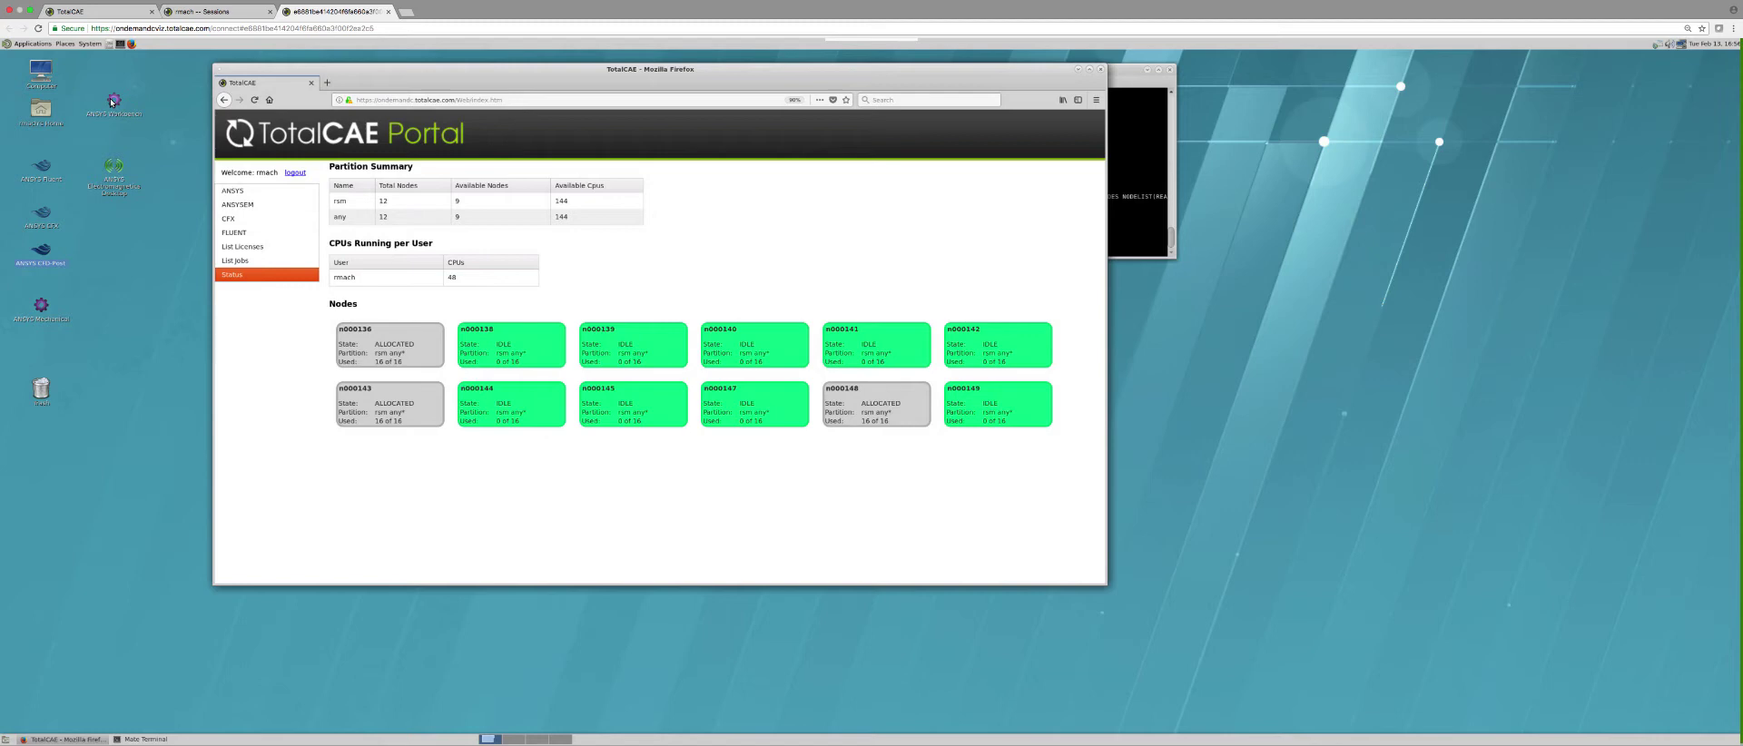
Step: Launch ANSYS Workbench 18.2 from its desktop icon
click(112, 101)
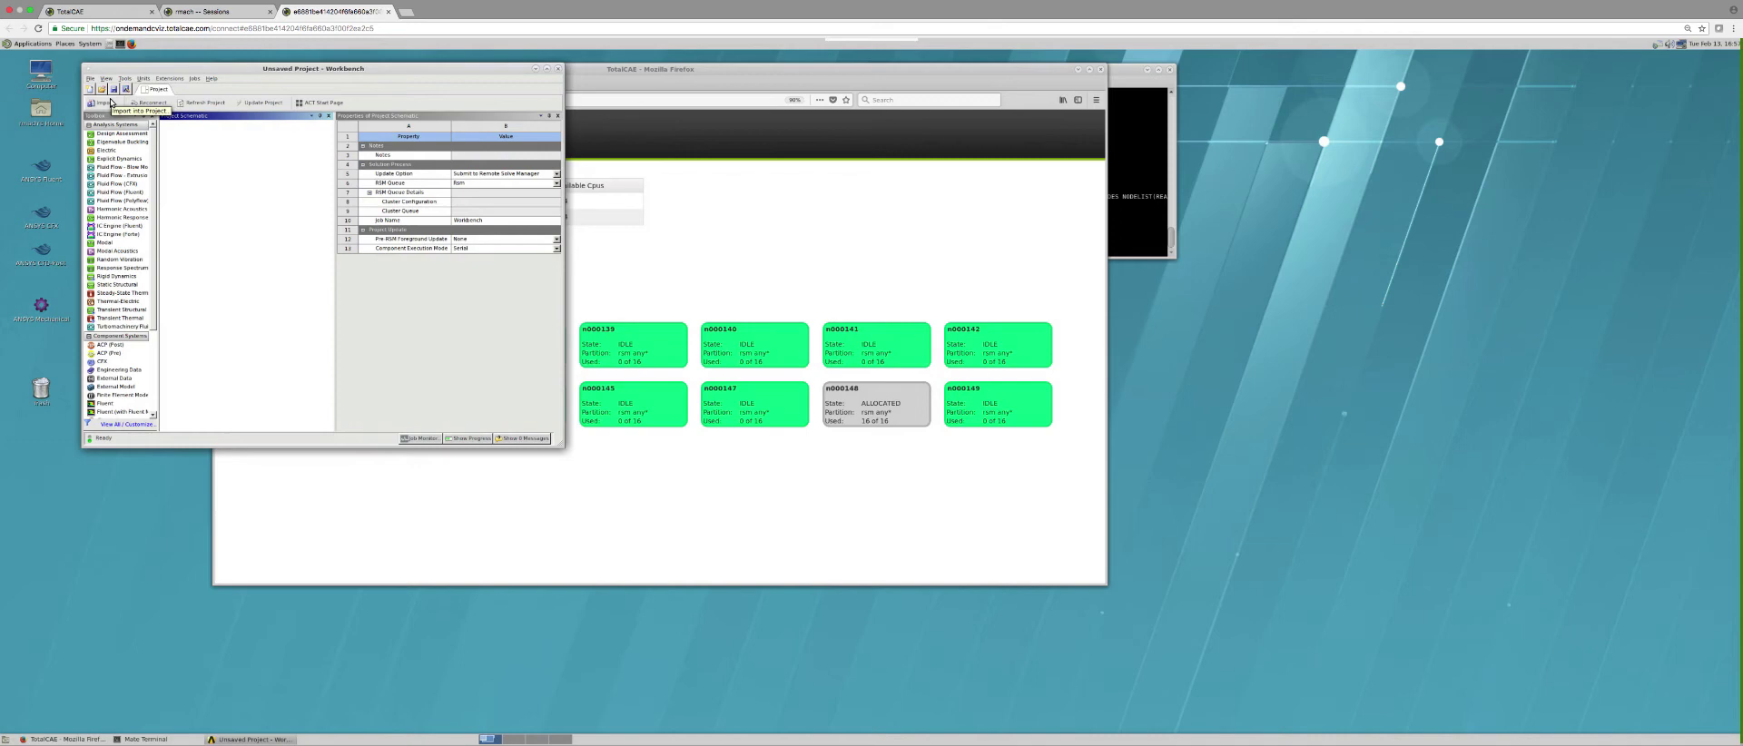
Step: Drag the Workbench window over to the right side of the screen
drag(145, 69, 1401, 166)
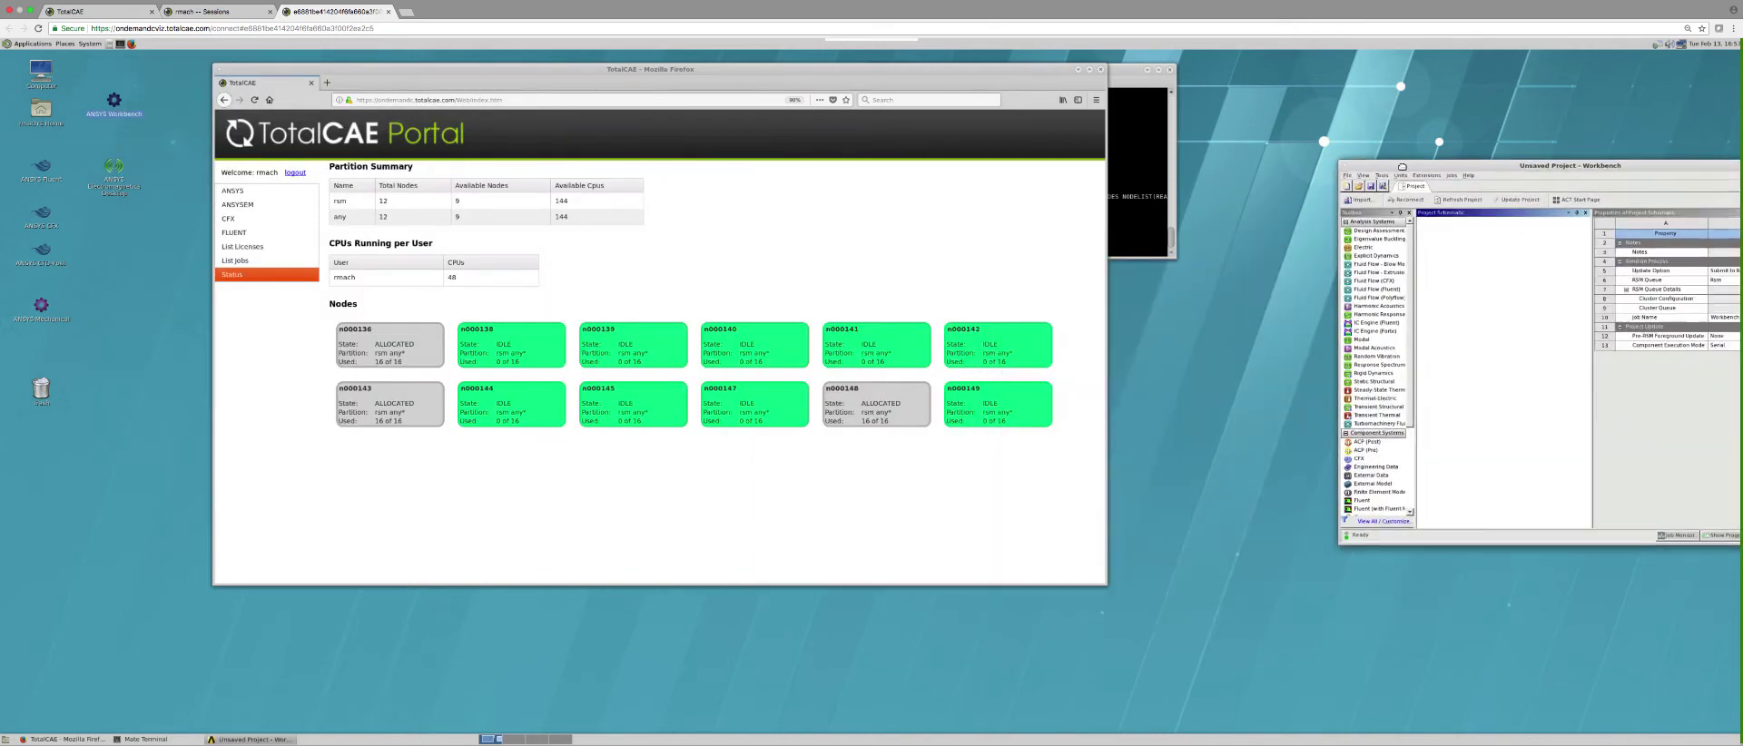